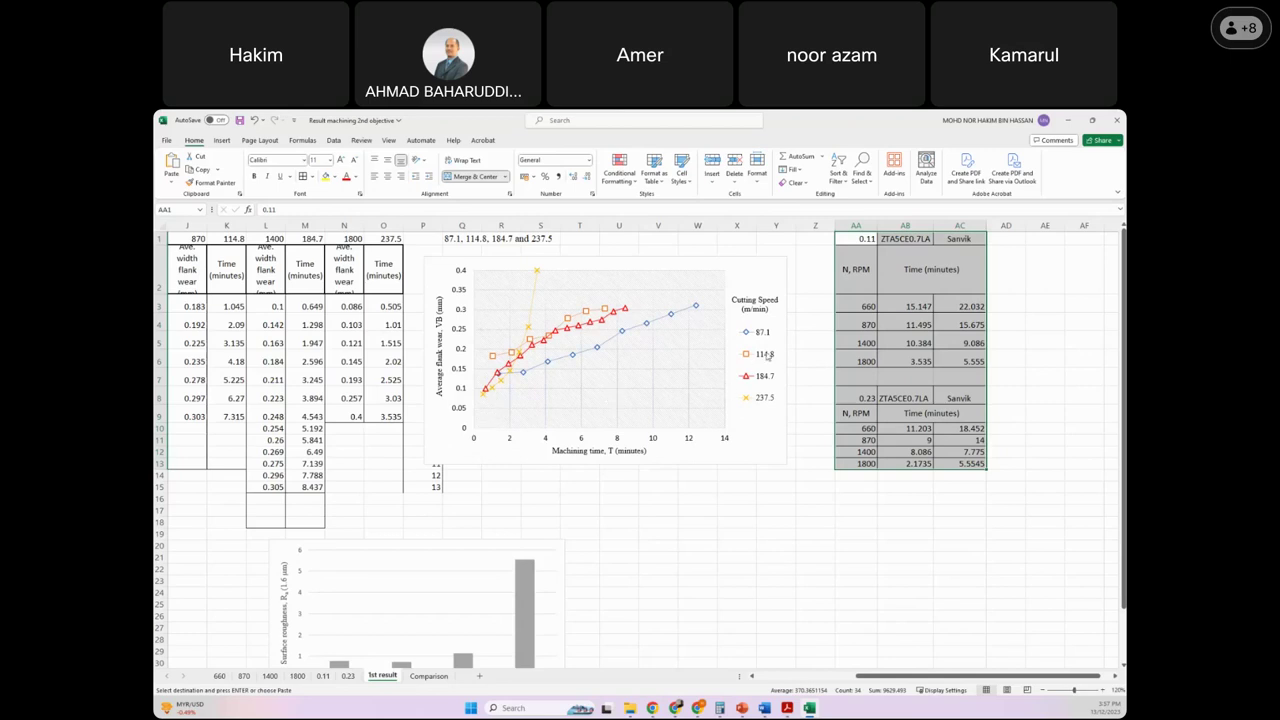
# Step: Highlight the 87.1 m/min series in the average flank wear chart and inspect its data points
pyautogui.click(761, 334)
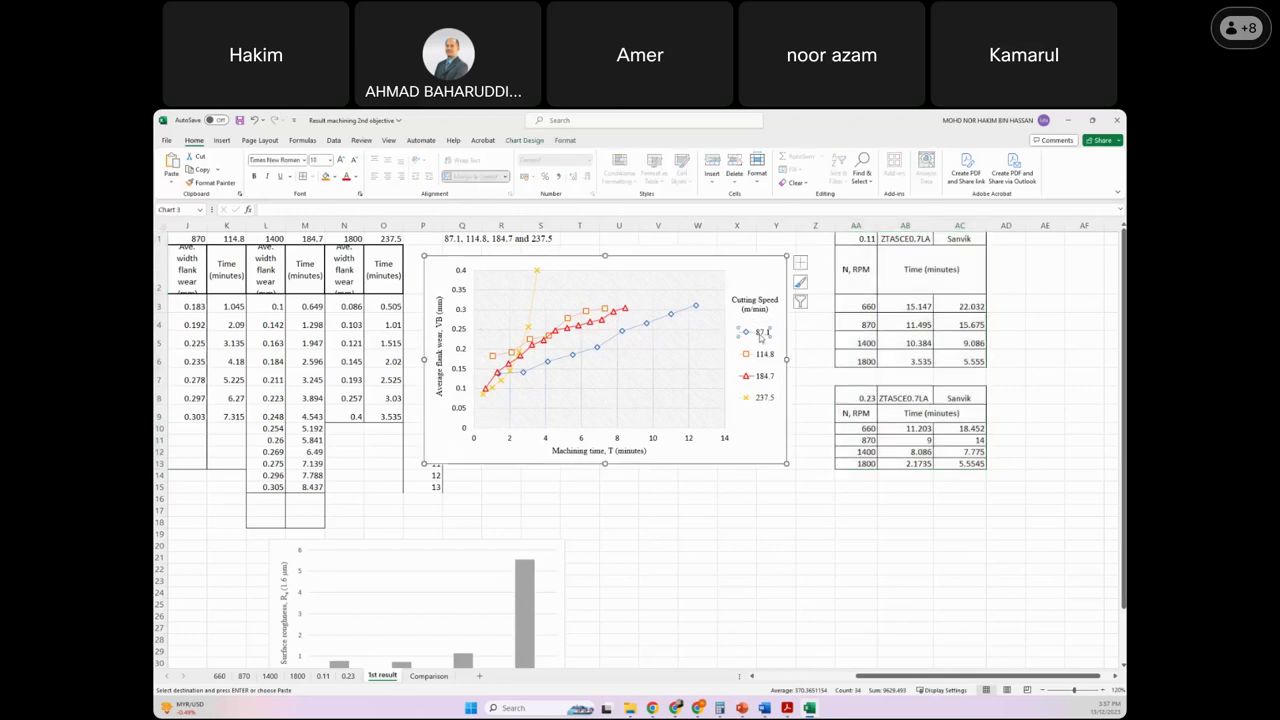
pyautogui.click(648, 324)
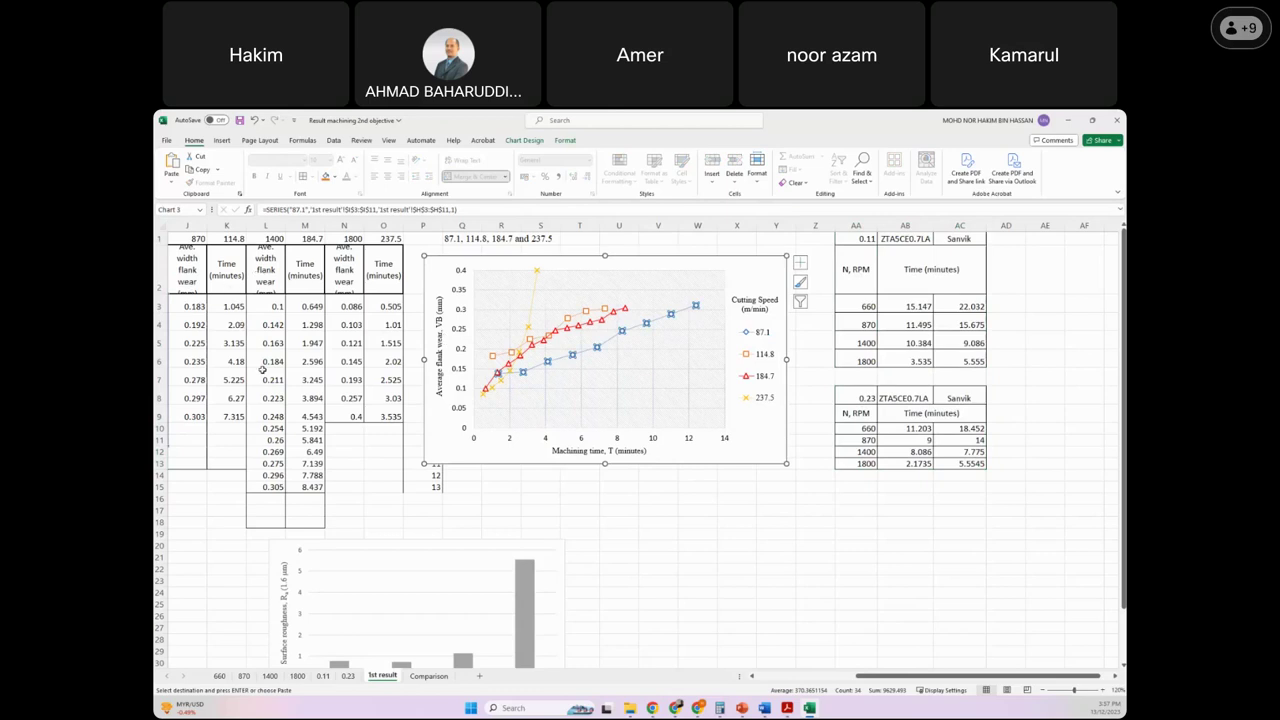
pyautogui.scroll(-1, 598, 538)
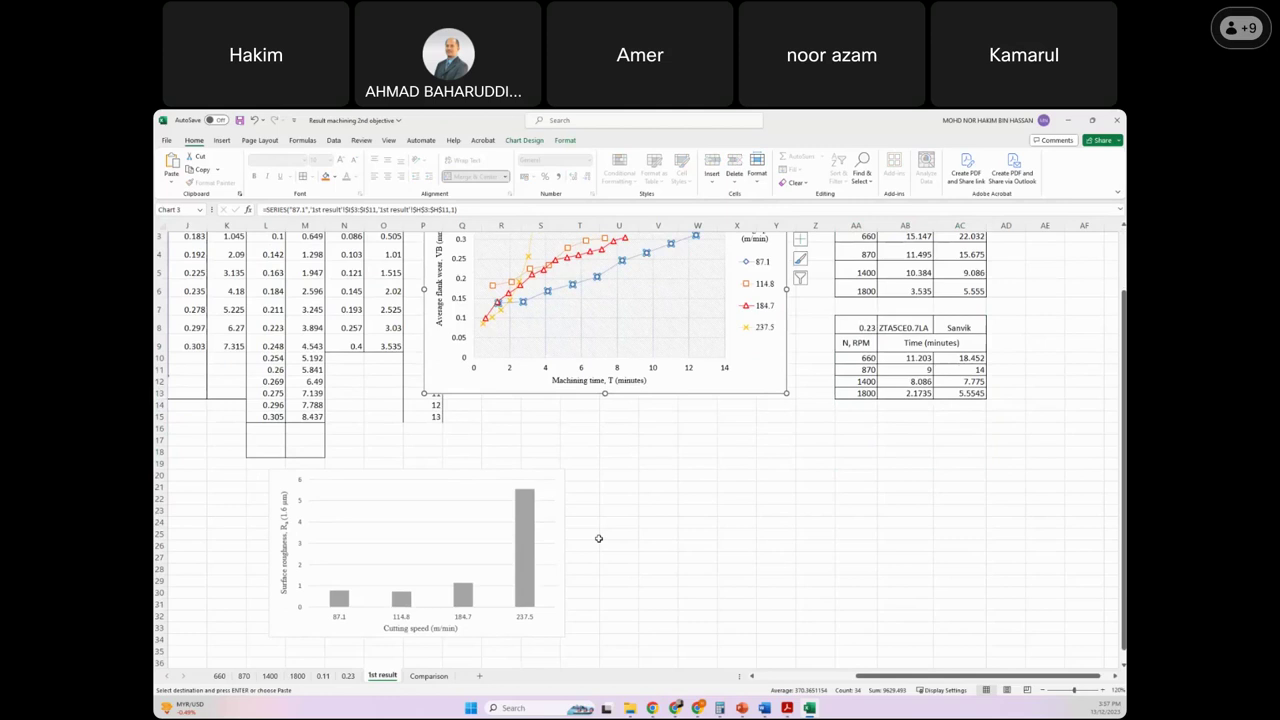
pyautogui.scroll(1, 598, 538)
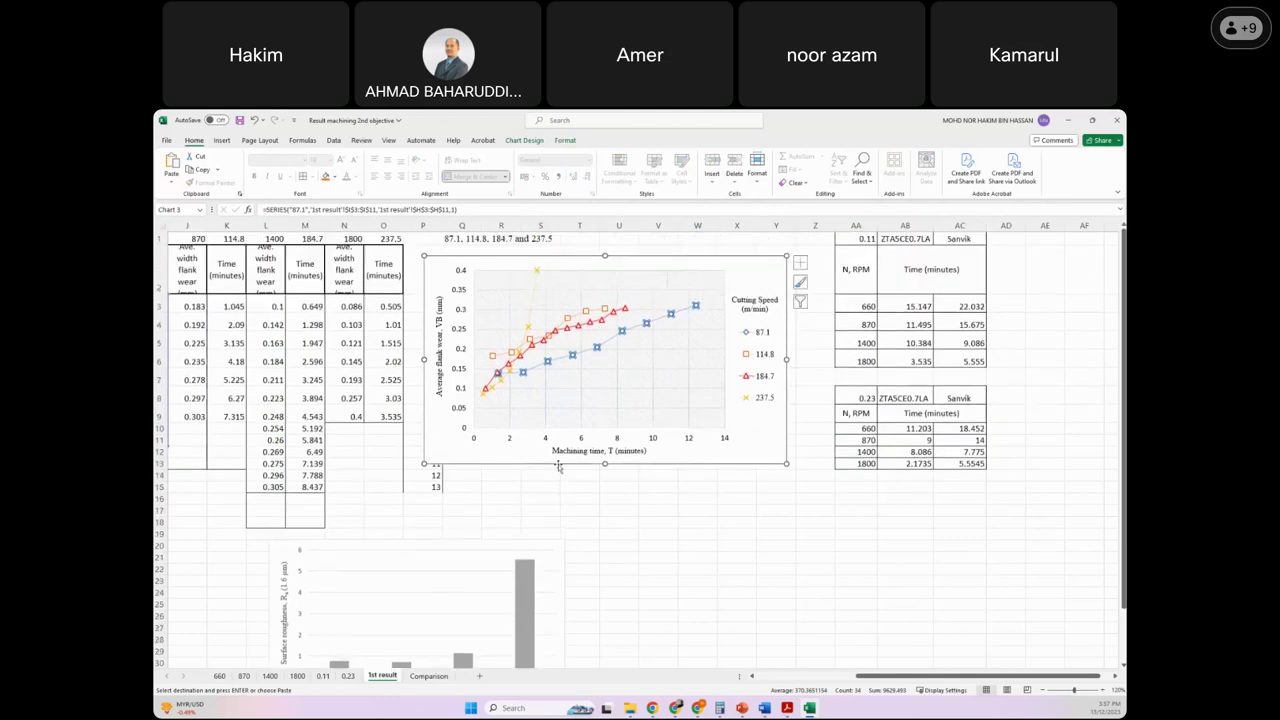
pyautogui.moveTo(521, 372)
pyautogui.moveTo(677, 315)
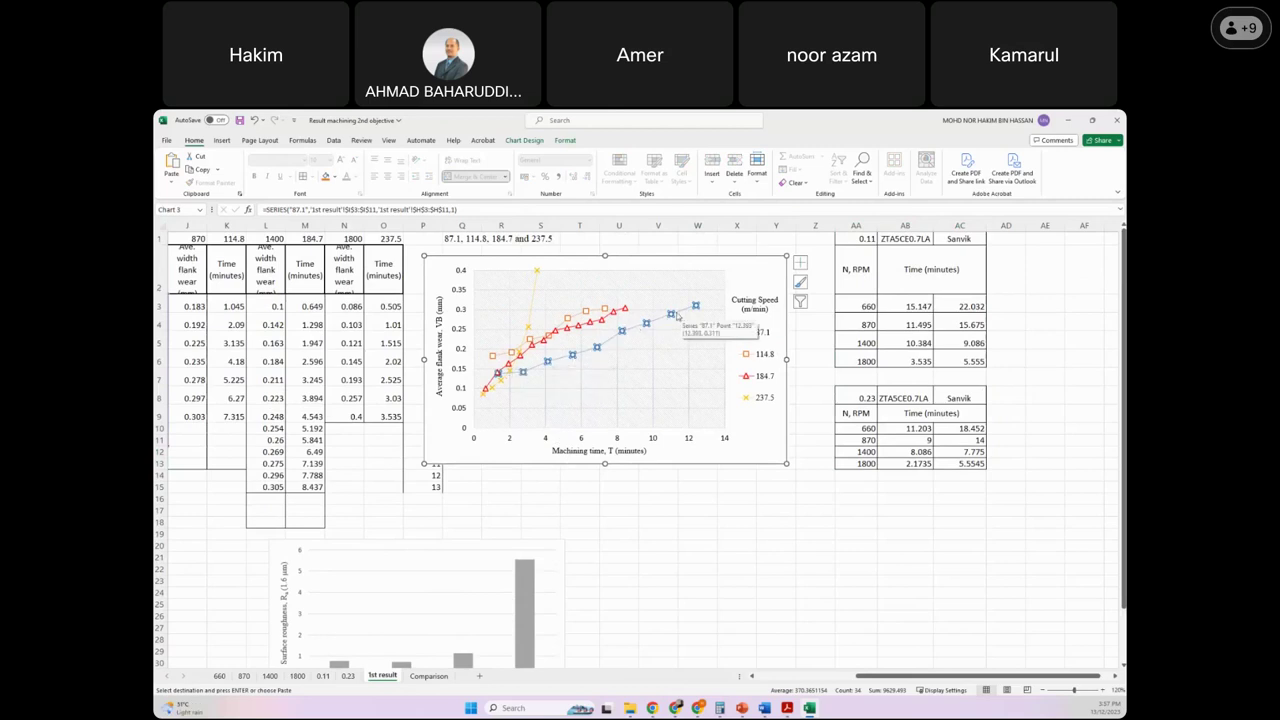
# Step: Highlight the 237.5 m/min series in the flank wear chart, inspect its points and compare it with the 87.1 series
pyautogui.click(753, 356)
pyautogui.click(753, 358)
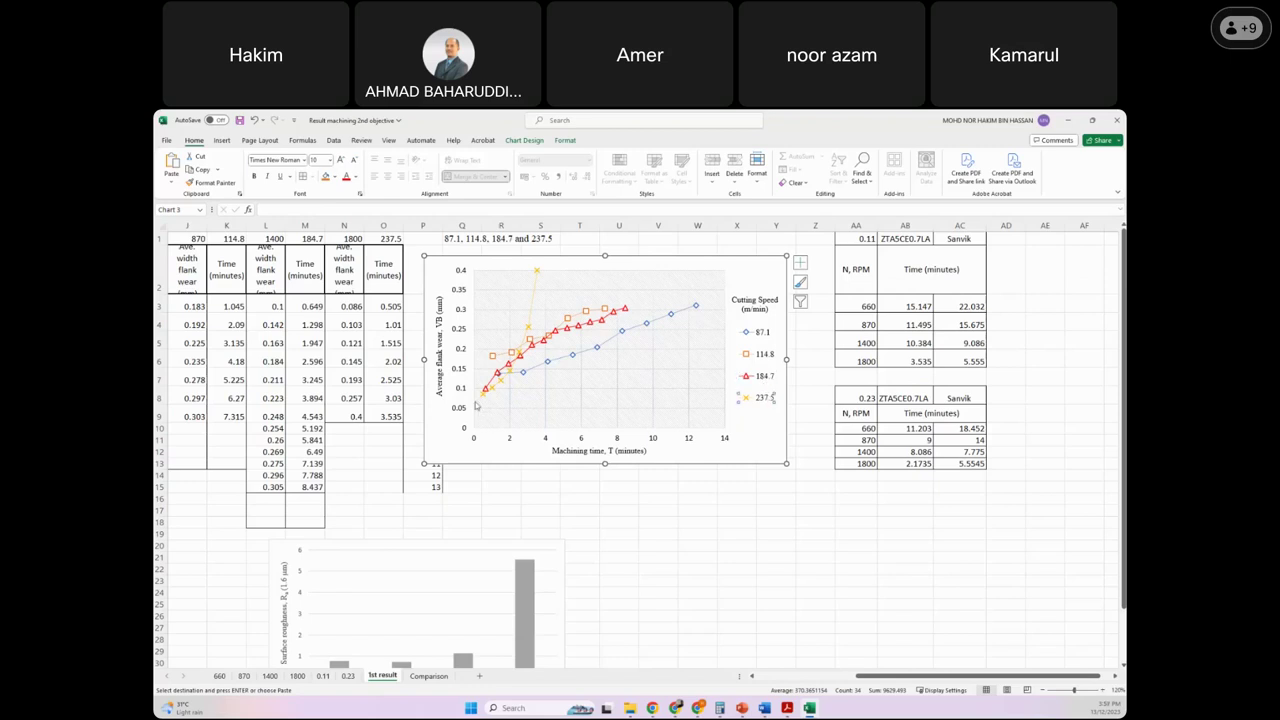
pyautogui.click(529, 334)
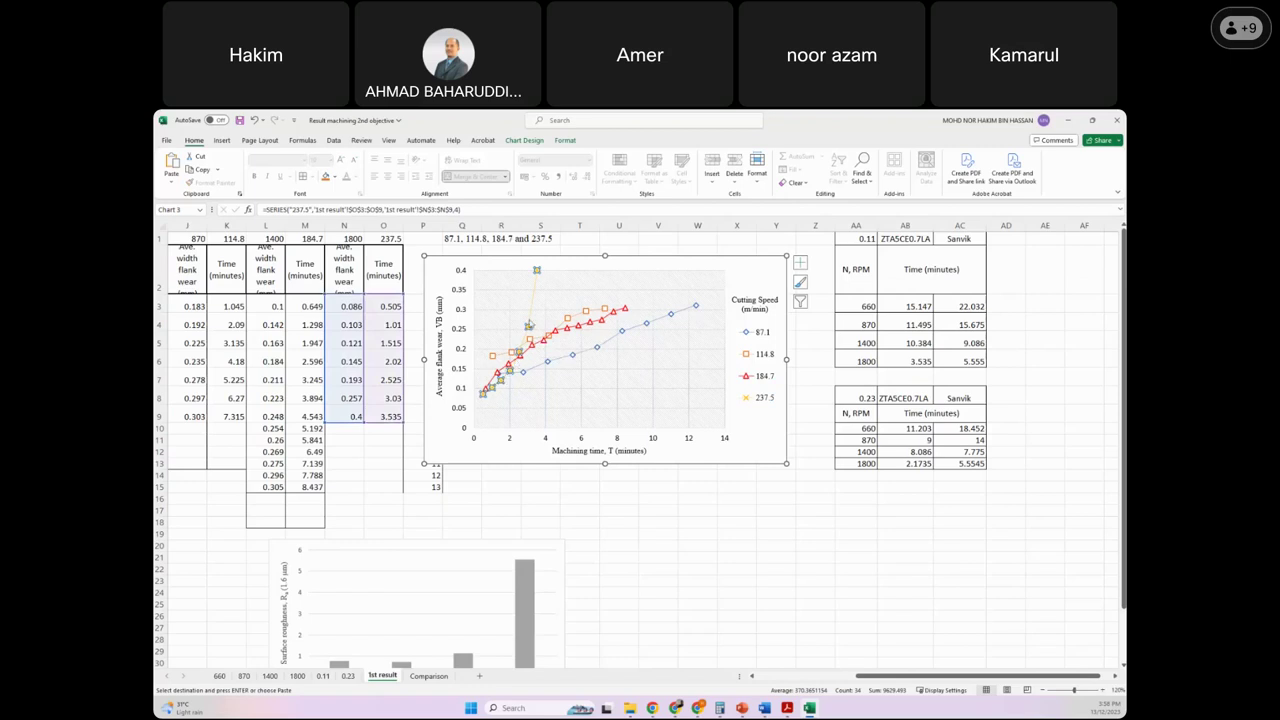
pyautogui.moveTo(536, 271)
pyautogui.click(545, 362)
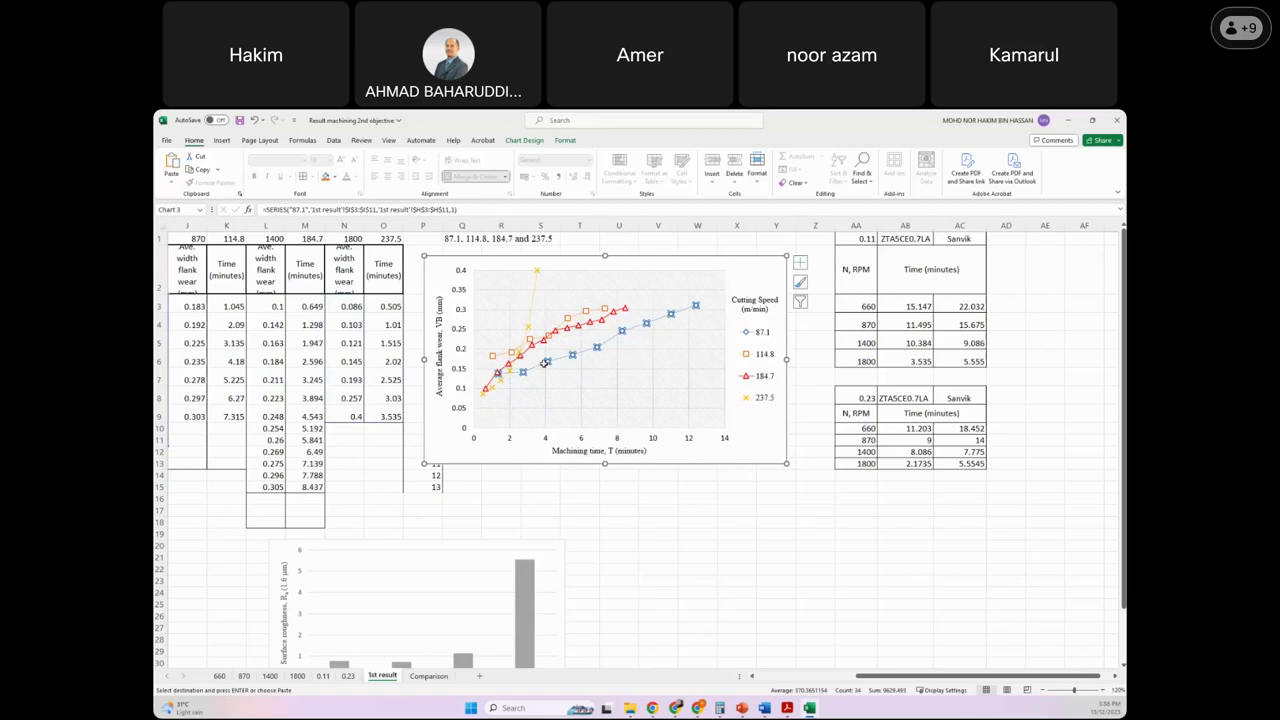
# Step: On the 1400 sheet, check the first and last runs of Reading #2 at feed rate 0.23
pyautogui.click(270, 676)
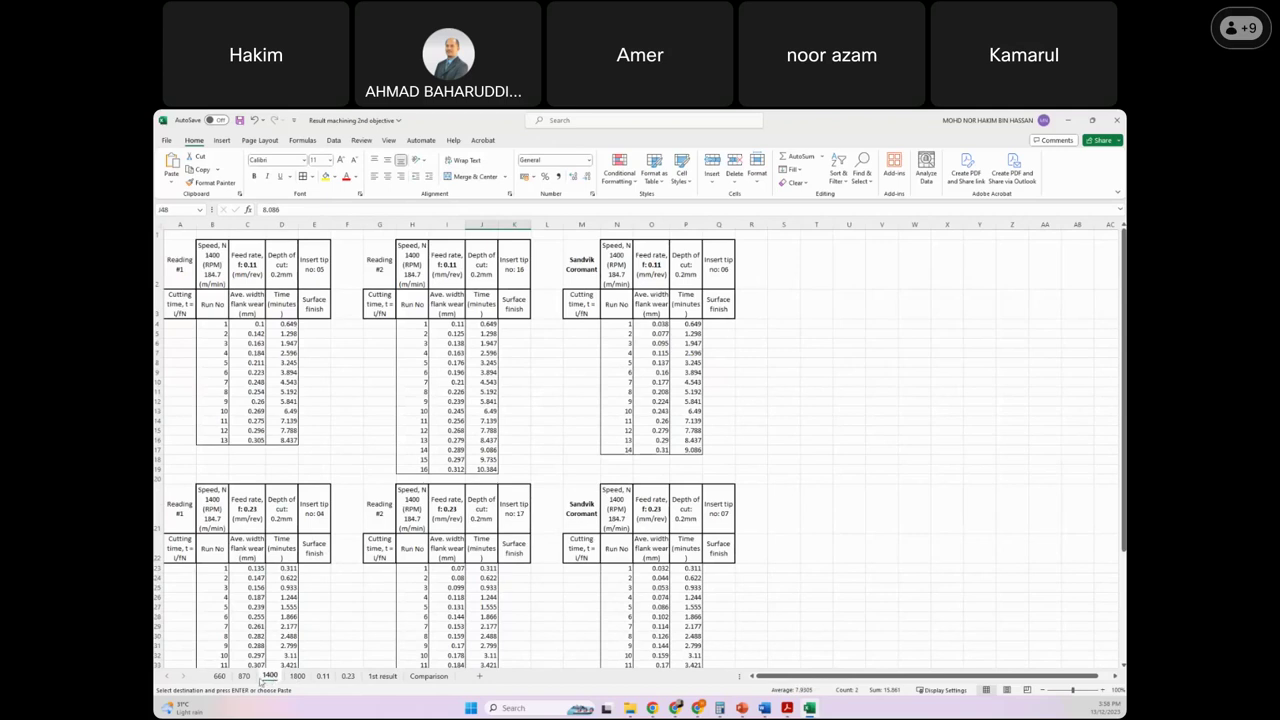
pyautogui.click(245, 677)
pyautogui.click(270, 676)
pyautogui.scroll(-8, 502, 432)
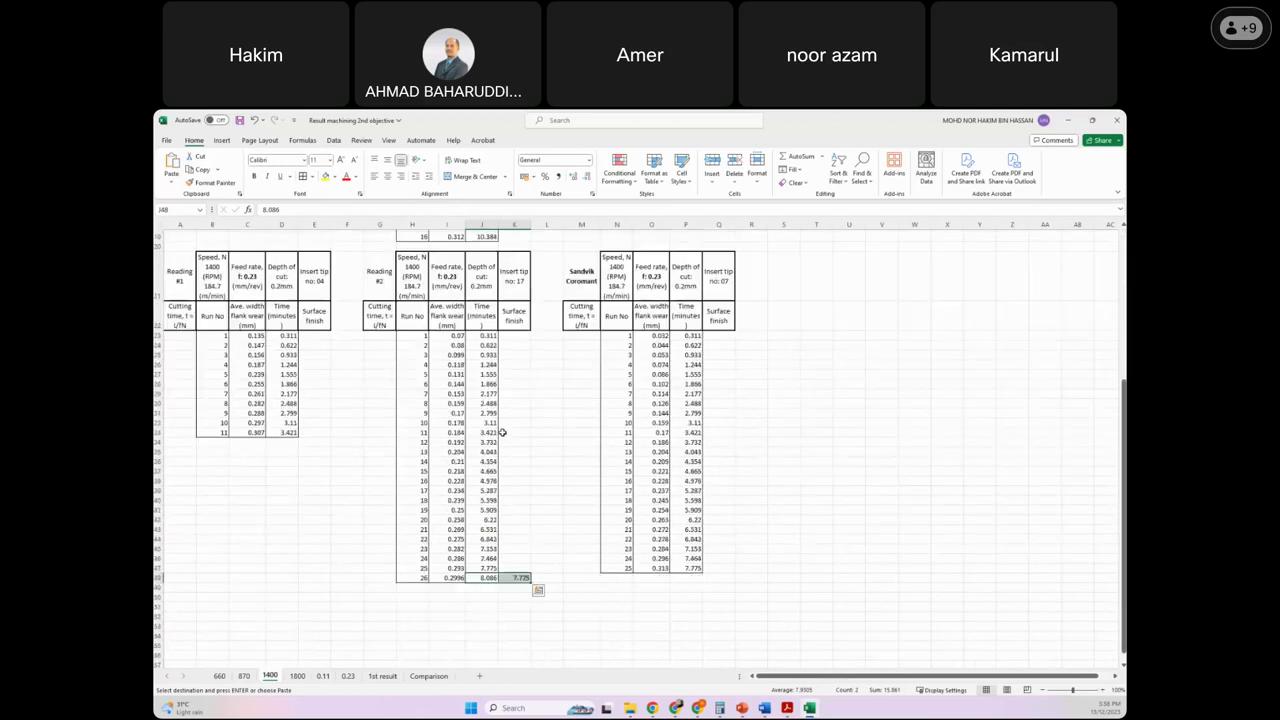
pyautogui.moveTo(414, 578); pyautogui.dragTo(470, 578)
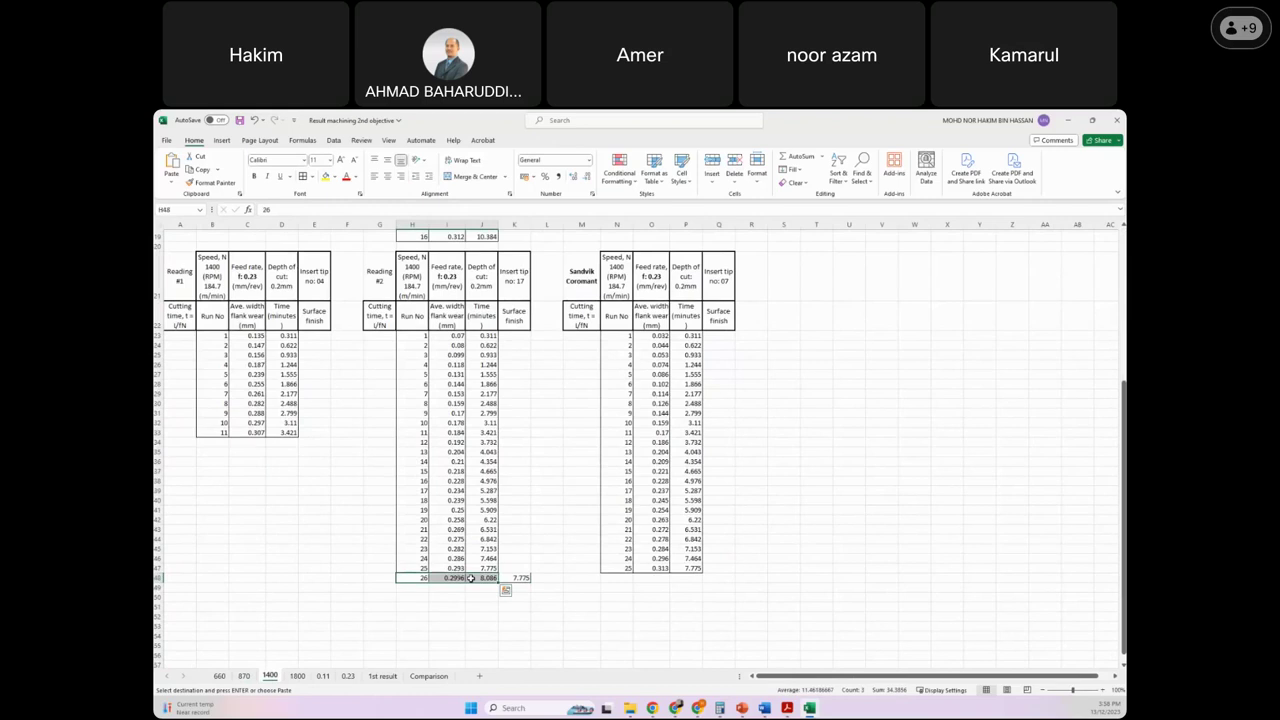
pyautogui.scroll(1, 470, 578)
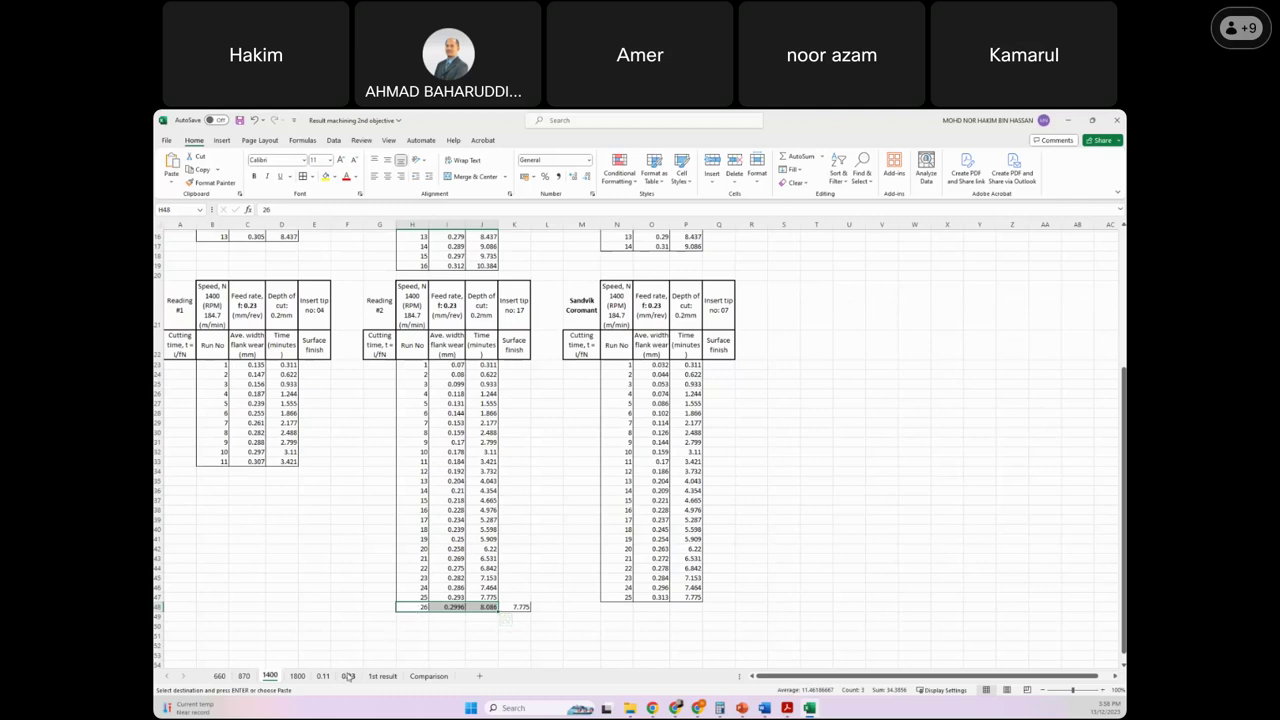
pyautogui.click(422, 364)
pyautogui.moveTo(422, 364); pyautogui.dragTo(462, 366)
pyautogui.write('1\t0.07')
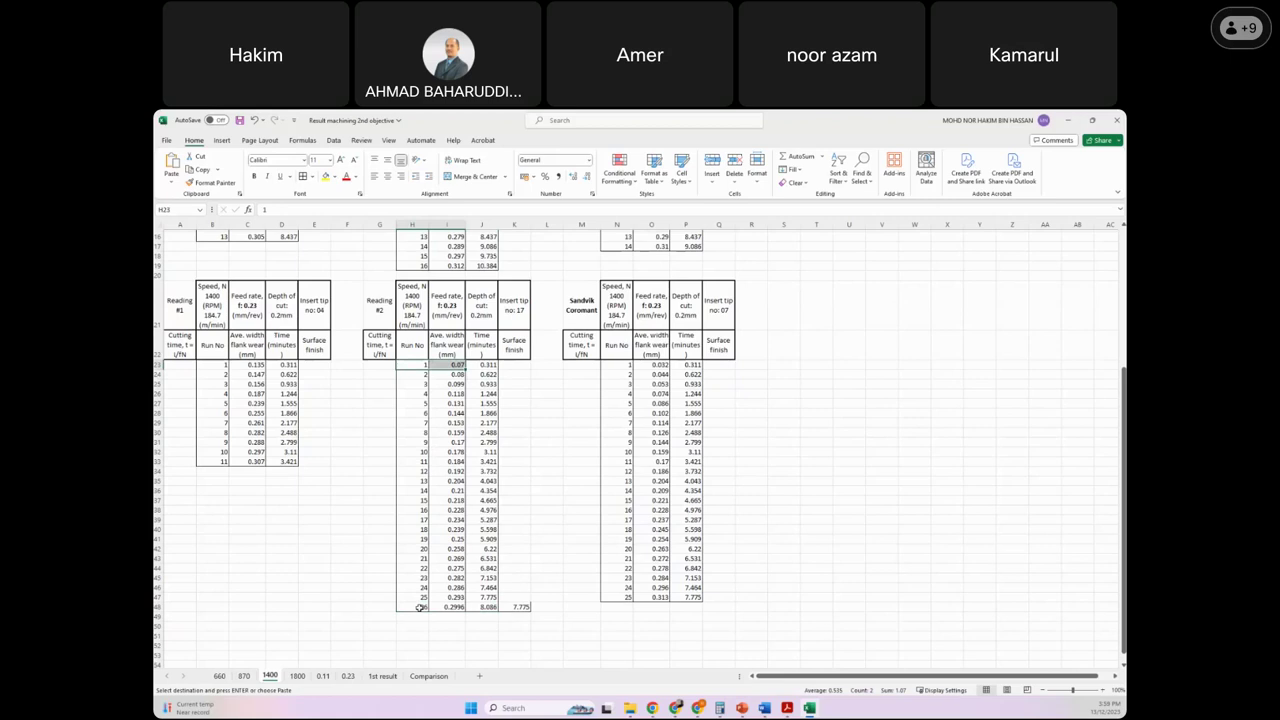
pyautogui.click(450, 607)
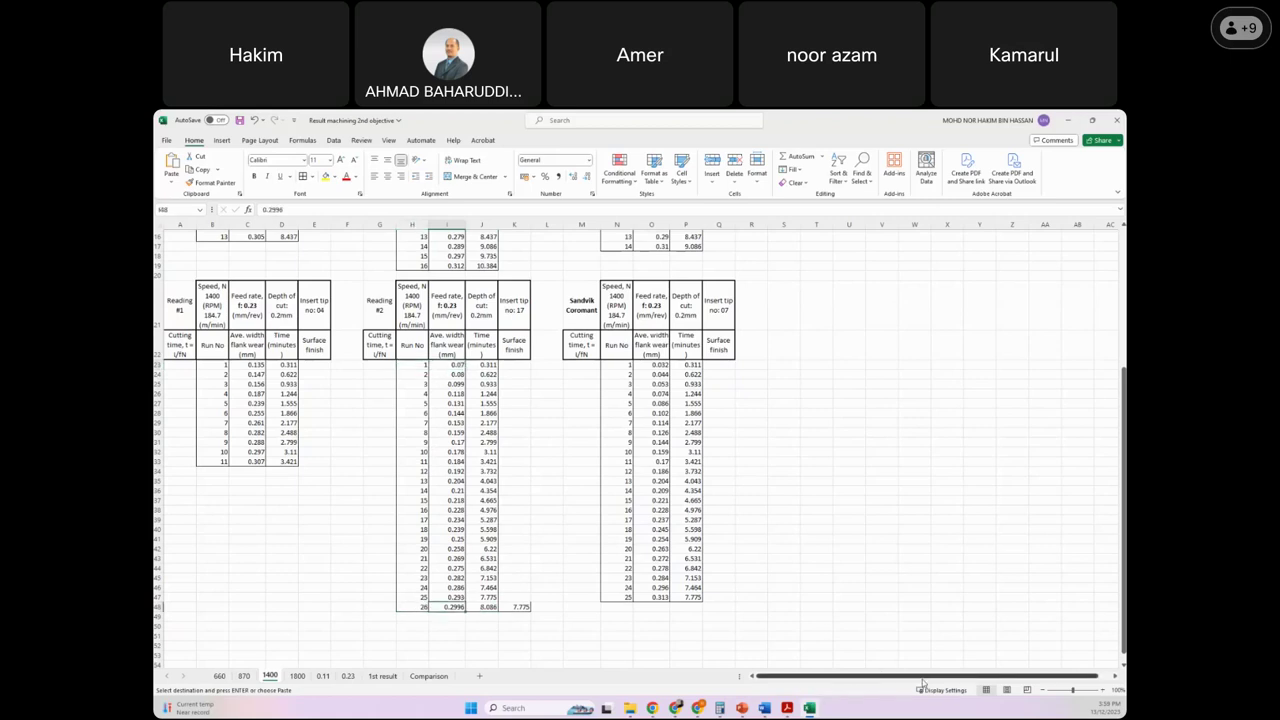
# Step: Enlarge the 1400 sheet and examine the feed rate, speed, first run and last run of the 0.23 Reading #2 table
pyautogui.click(1105, 691)
pyautogui.click(1105, 691)
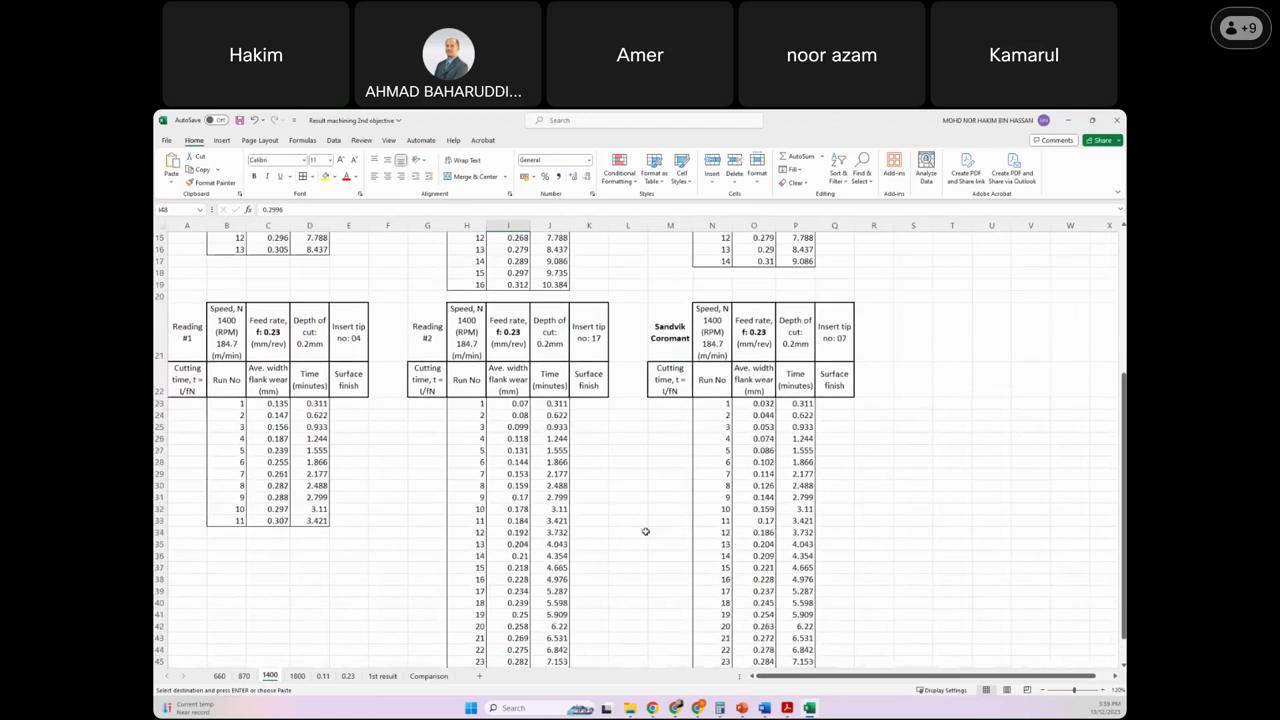
pyautogui.scroll(1, 645, 531)
pyautogui.click(507, 364)
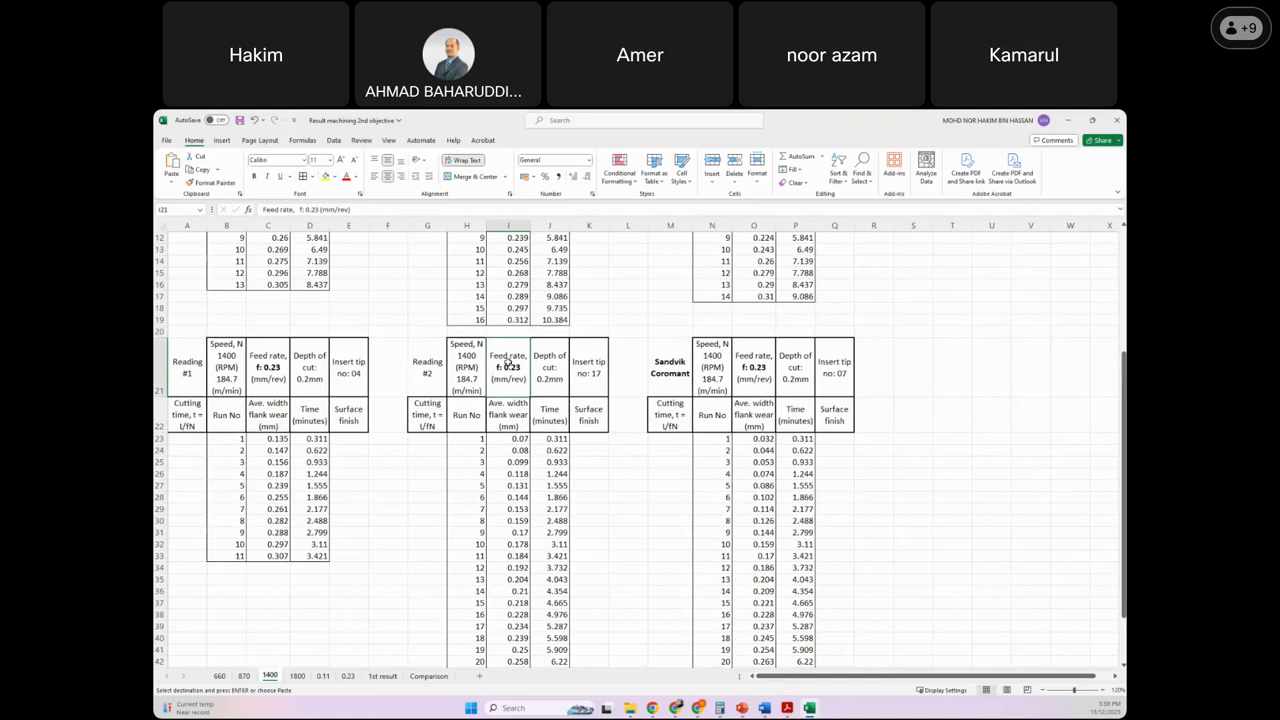
pyautogui.click(467, 356)
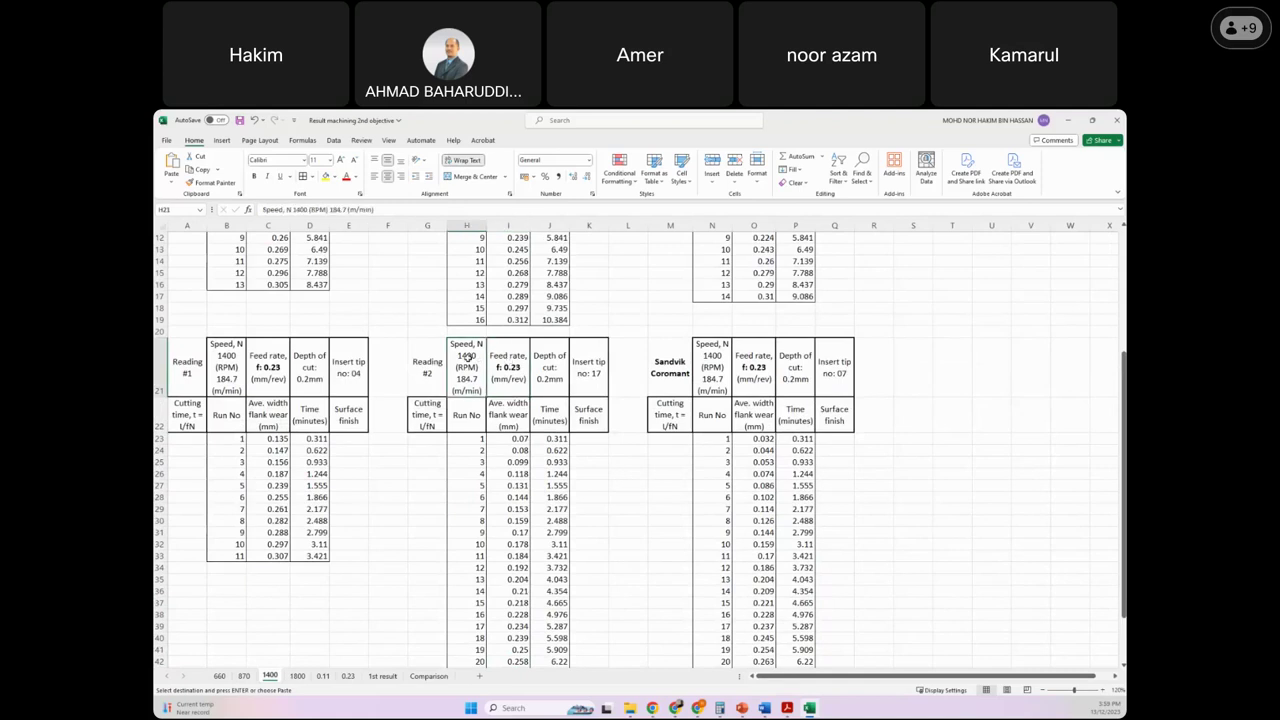
pyautogui.click(484, 438)
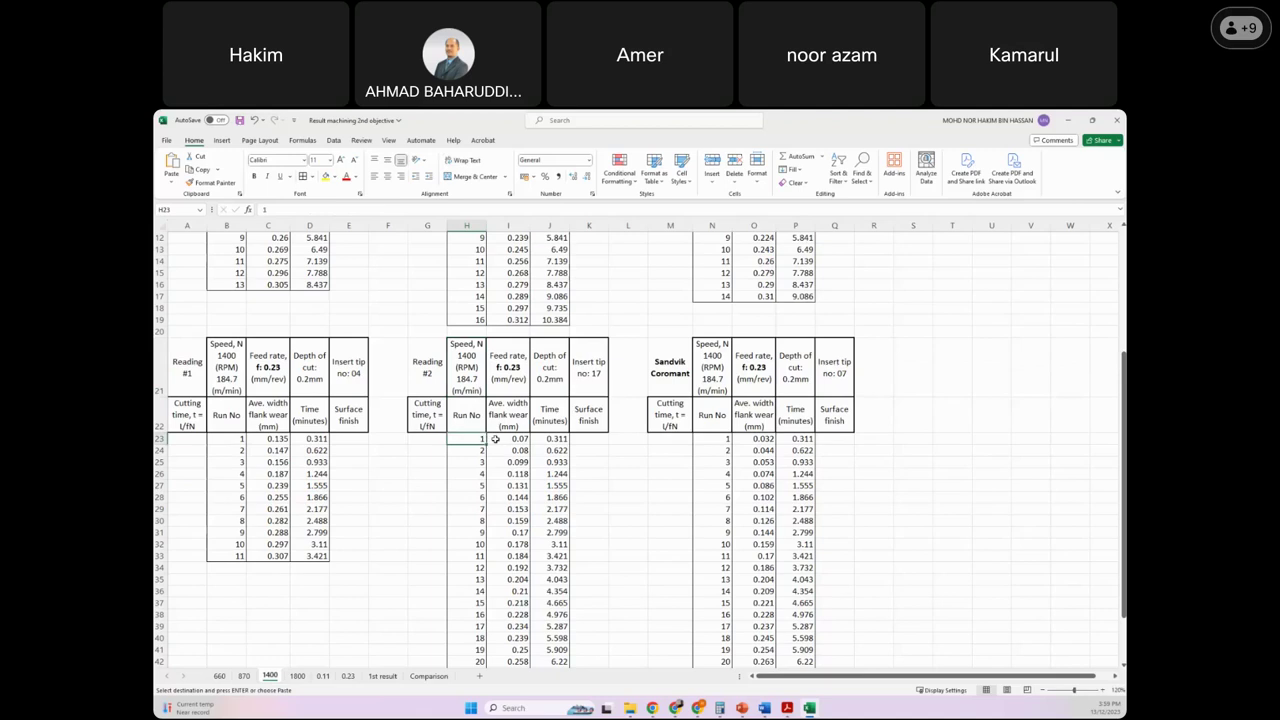
pyautogui.scroll(-2, 496, 438)
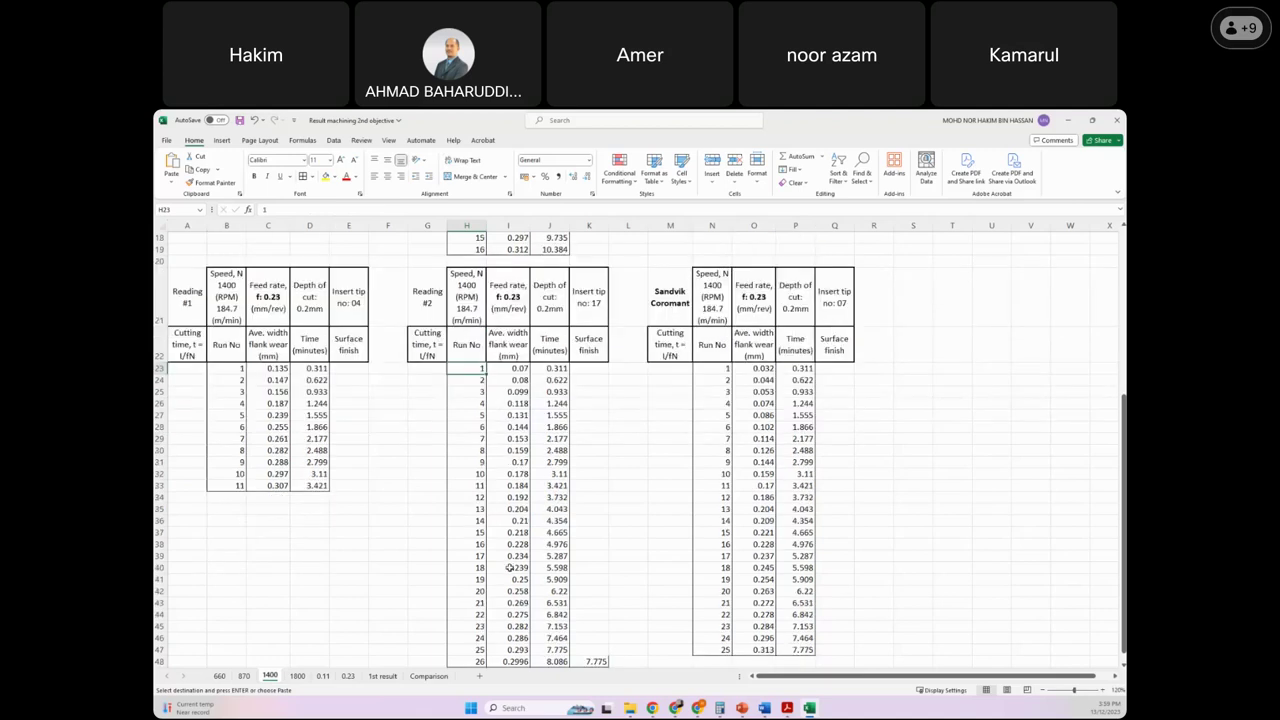
pyautogui.moveTo(480, 665); pyautogui.dragTo(540, 663)
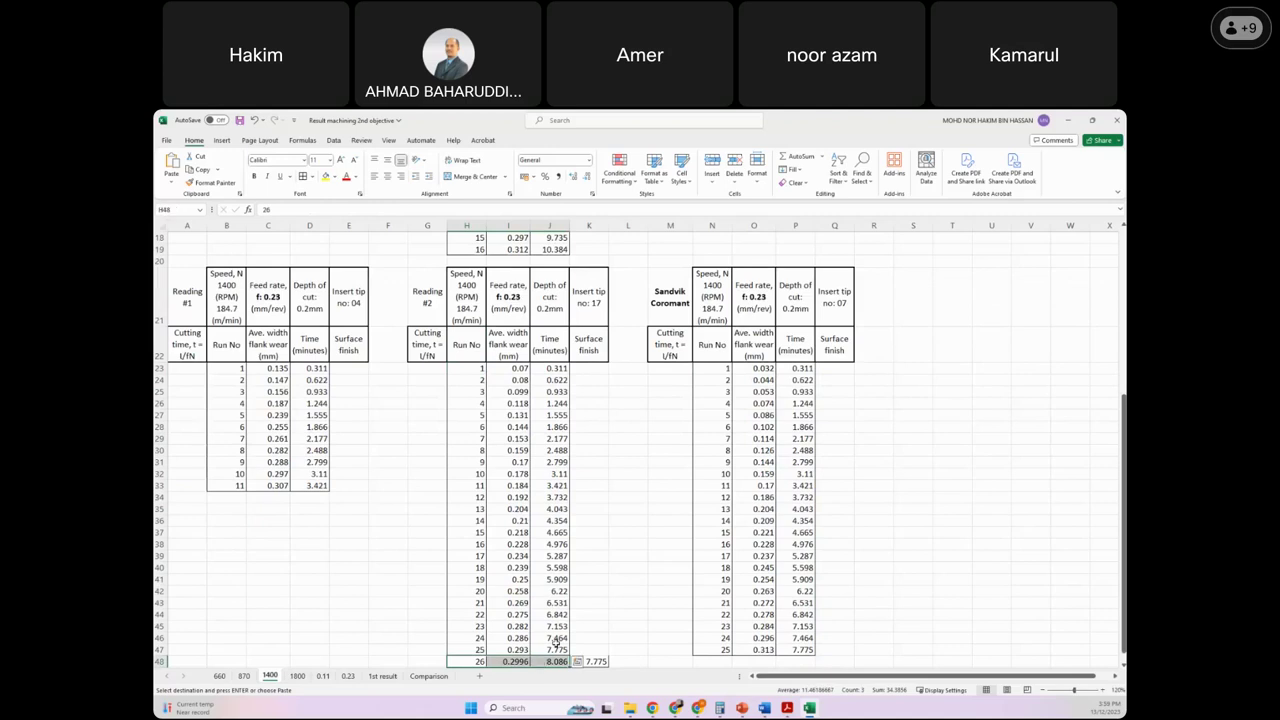
# Step: Select the last run of the Sandvik Coromant table at feed rate 0.23 and compare it with Reading #2's last run
pyautogui.click(669, 305)
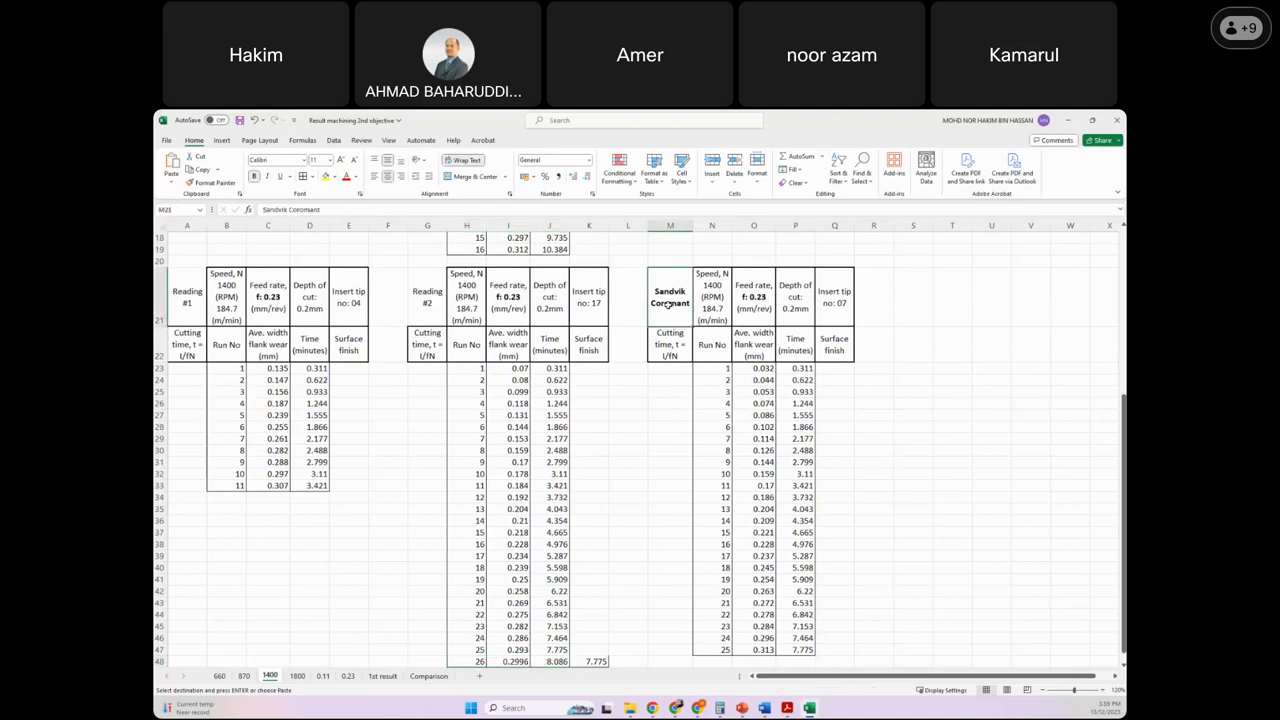
pyautogui.scroll(-2, 888, 527)
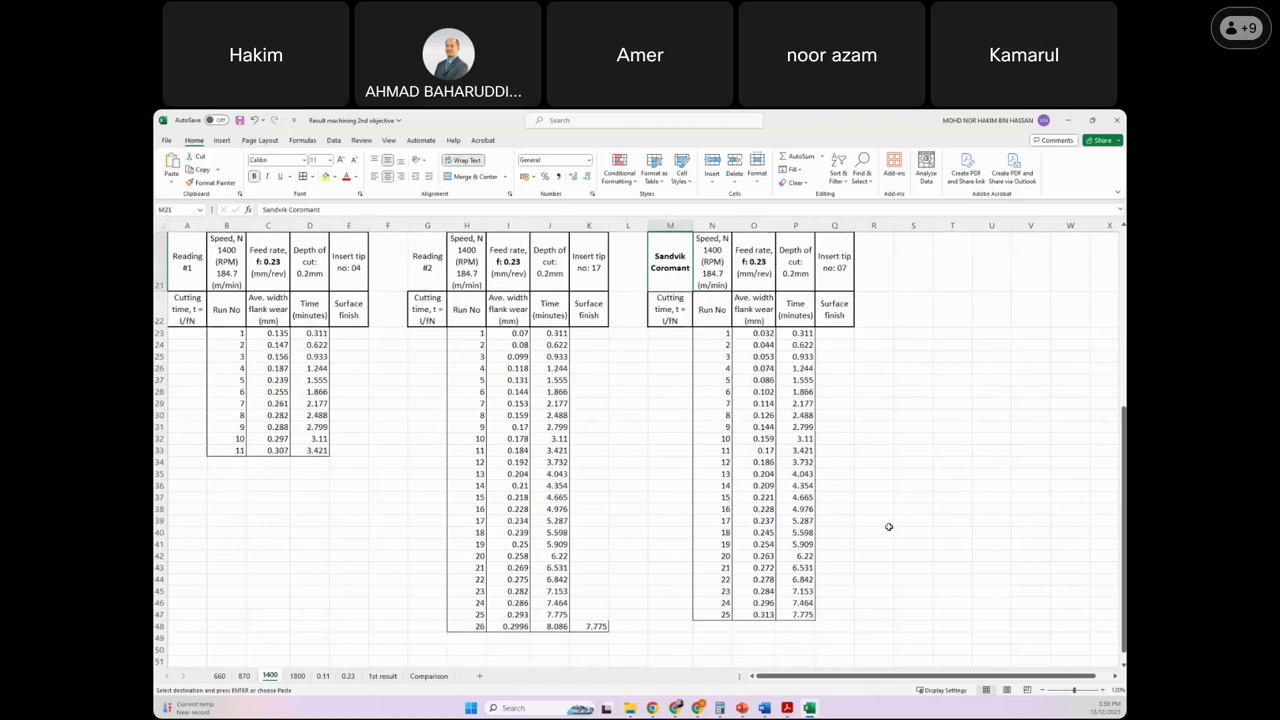
pyautogui.moveTo(731, 578); pyautogui.dragTo(801, 580)
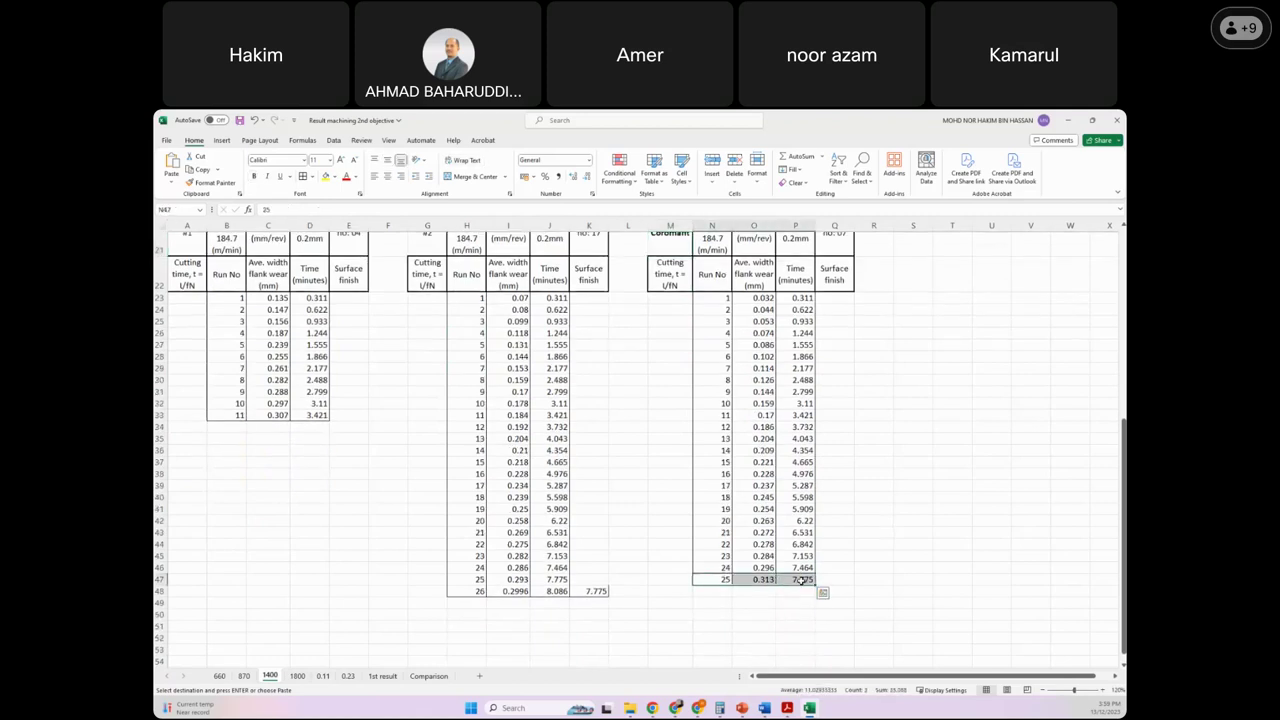
pyautogui.hotkey('ctrl', 'c')
pyautogui.click(471, 591)
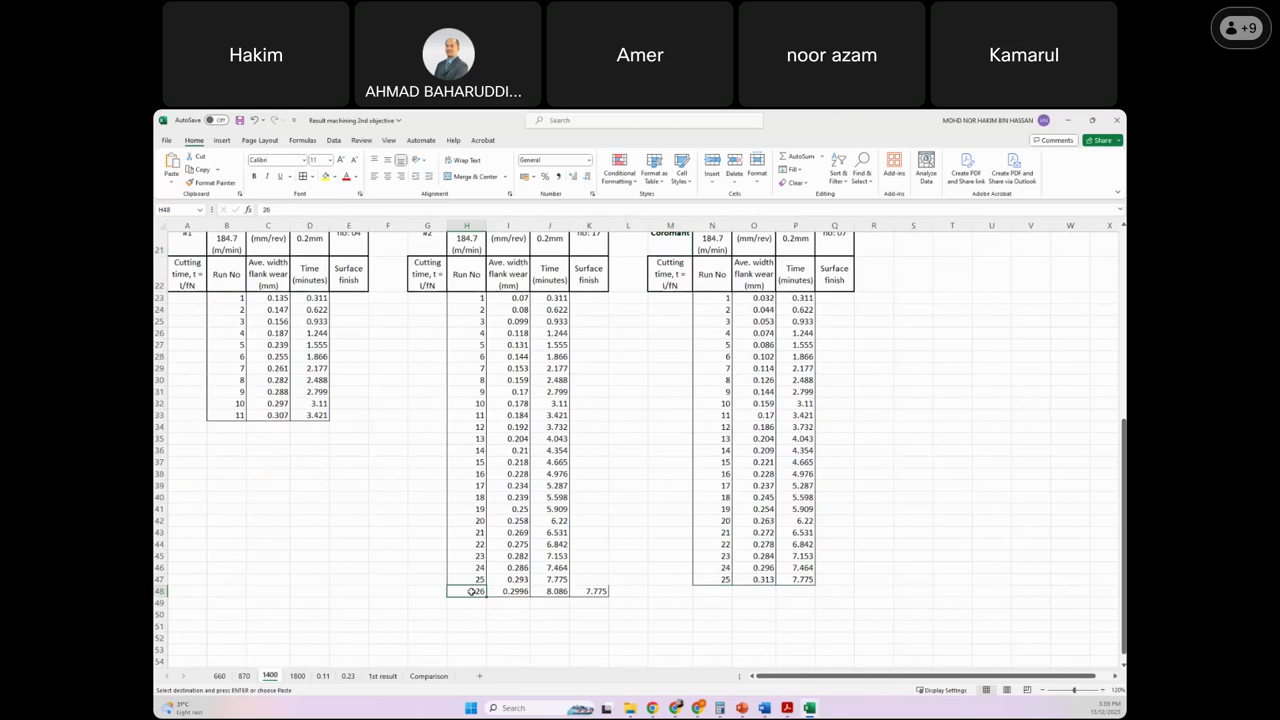
# Step: Check the cutting parameters heading the 0.23 Reading #2 table and the last run of the Reading #2 table above it
pyautogui.scroll(1, 471, 591)
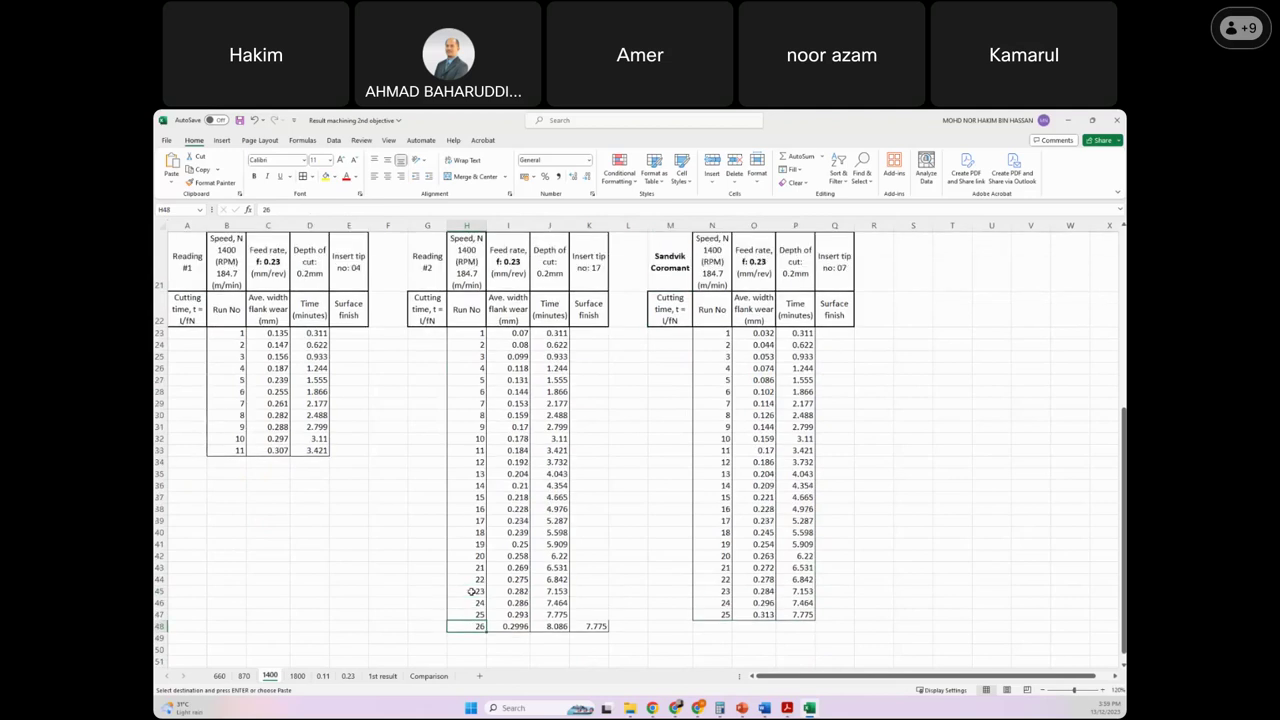
pyautogui.scroll(1, 471, 591)
pyautogui.moveTo(468, 306); pyautogui.dragTo(540, 316)
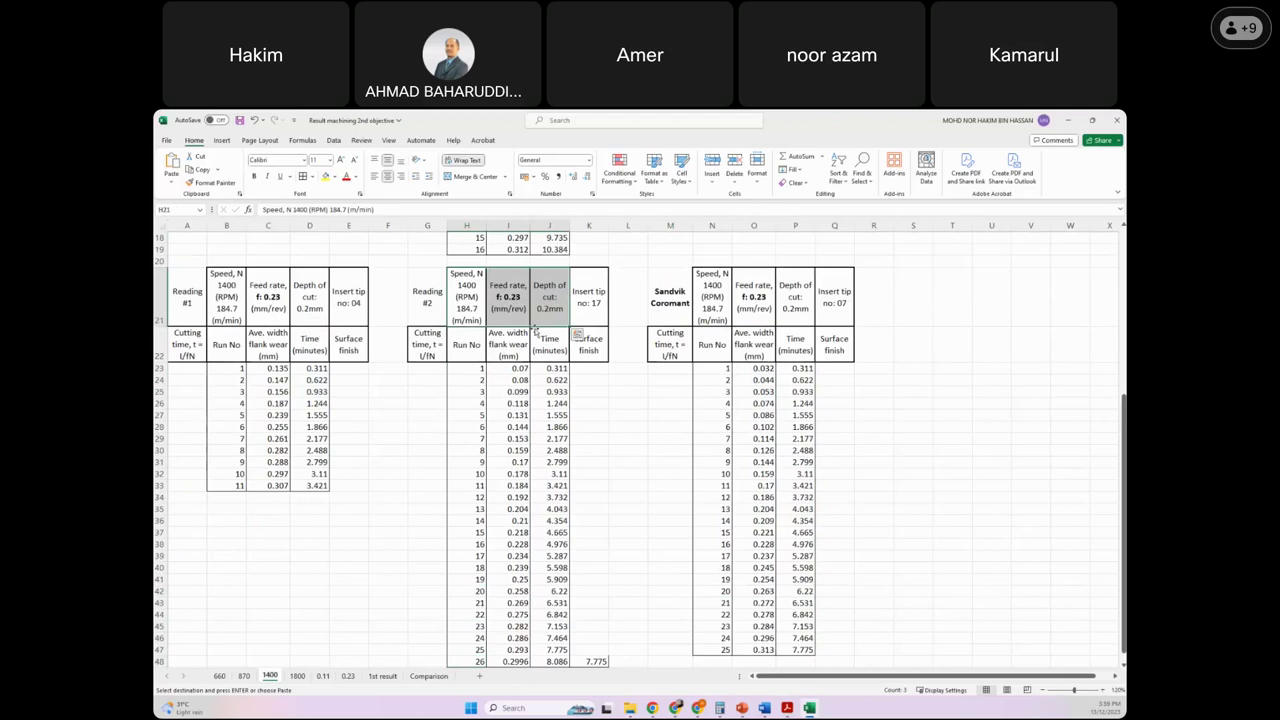
pyautogui.scroll(1, 536, 330)
pyautogui.scroll(2, 540, 330)
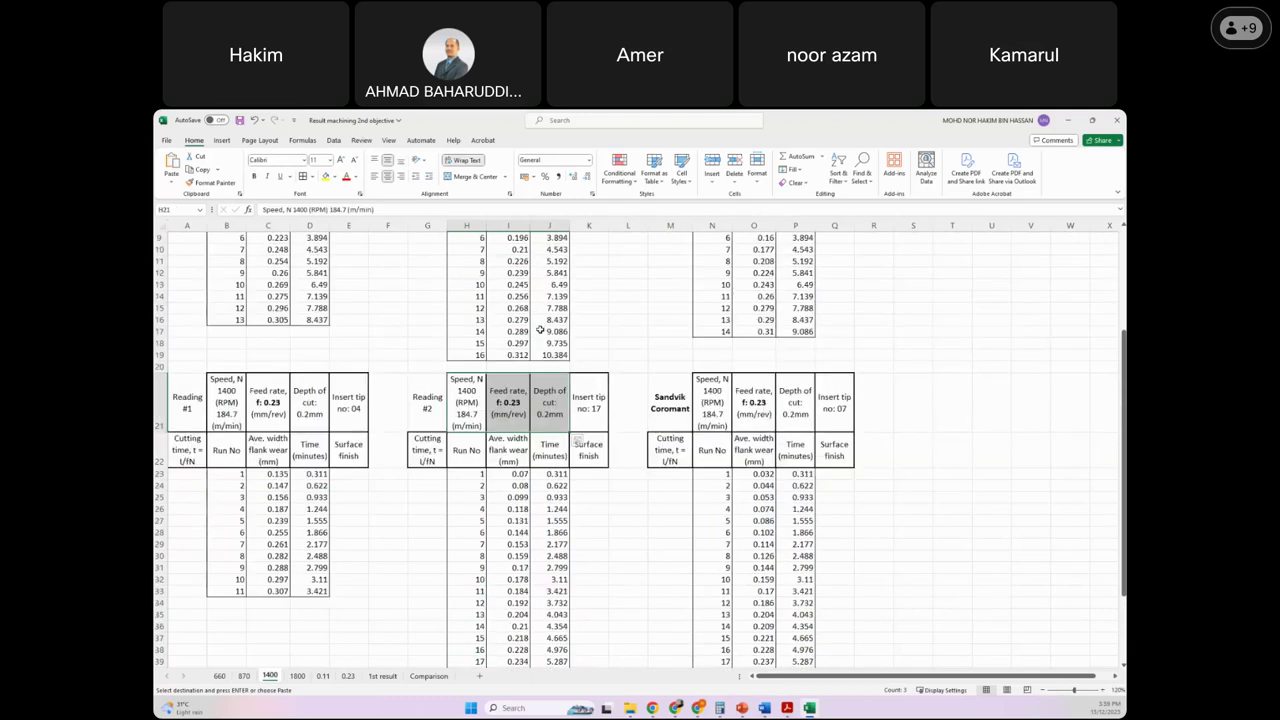
pyautogui.scroll(2, 540, 330)
pyautogui.click(477, 425)
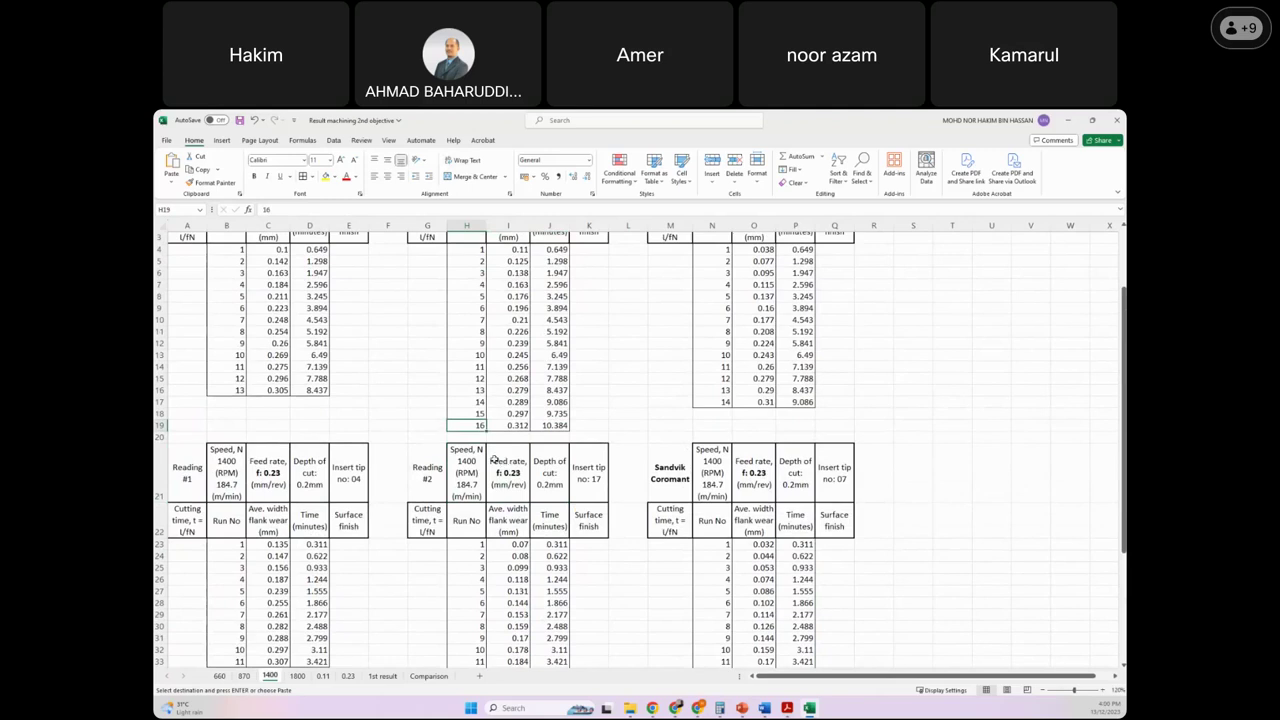
# Step: On the 660 sheet, check the last runs of the Reading #1 tables at feed rates 0.11 and 0.23
pyautogui.click(224, 678)
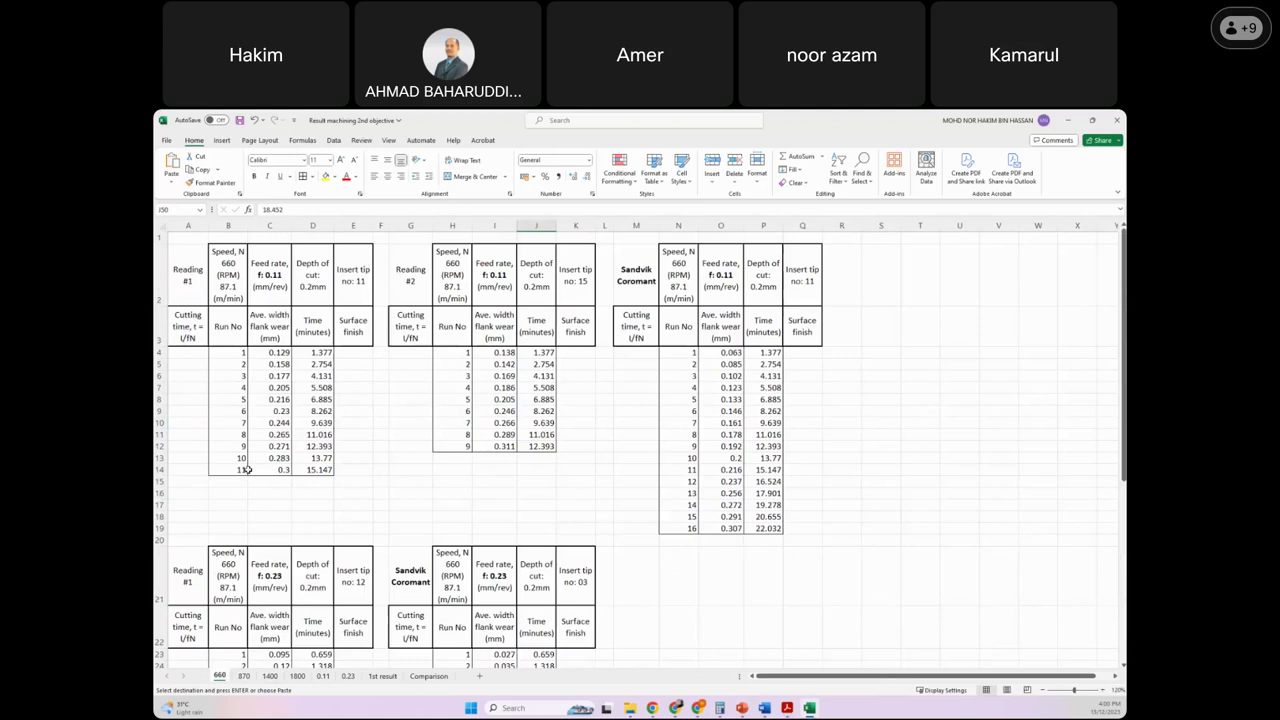
pyautogui.moveTo(246, 469); pyautogui.dragTo(301, 469)
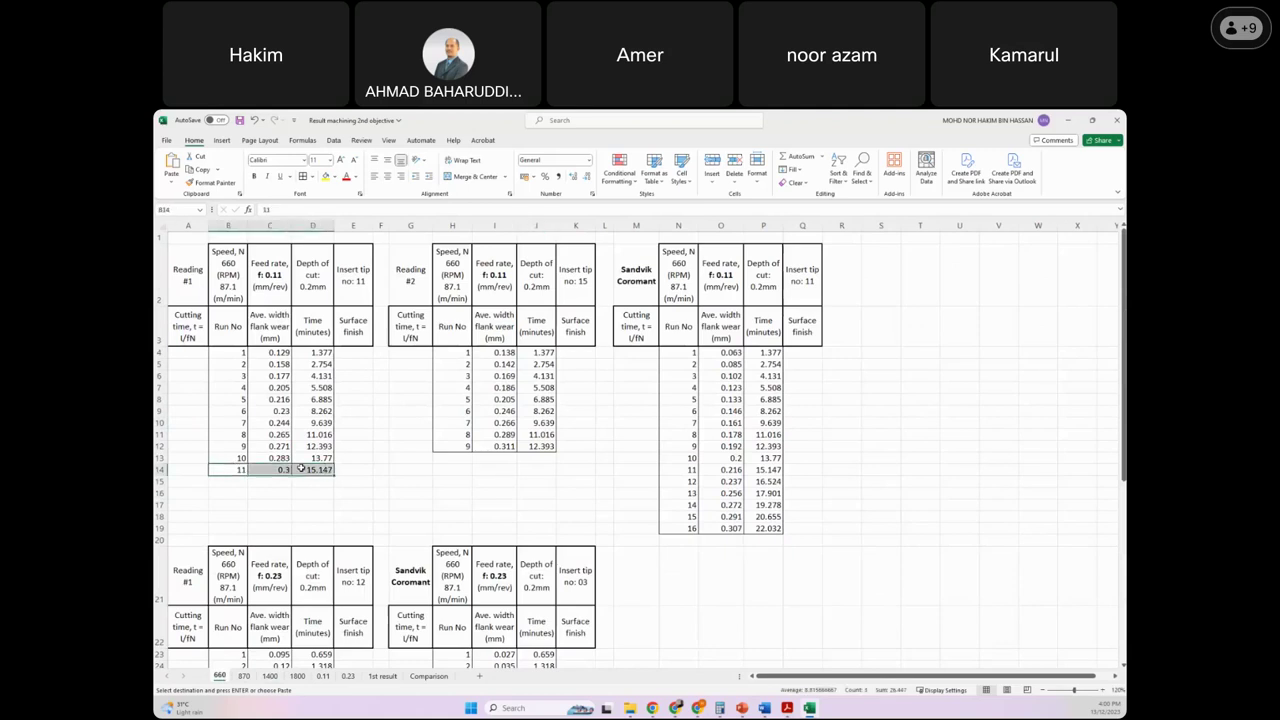
pyautogui.scroll(-4, 301, 469)
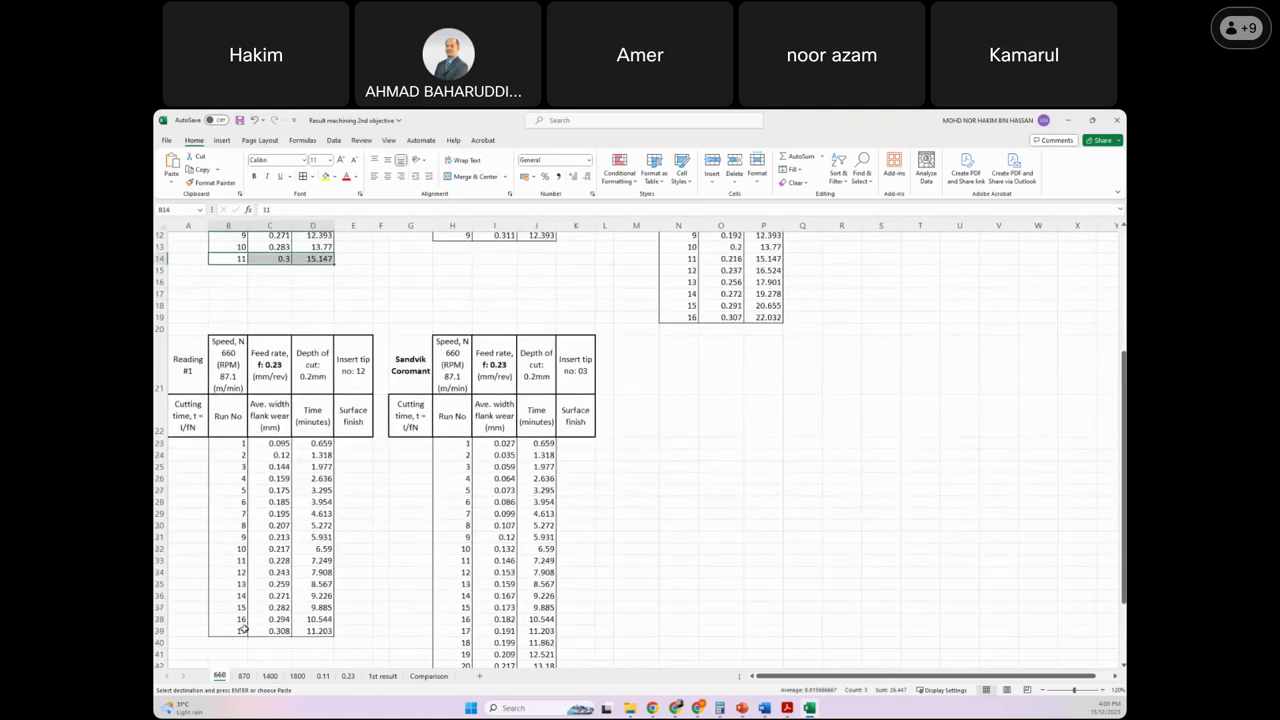
pyautogui.click(242, 628)
pyautogui.scroll(-2, 241, 630)
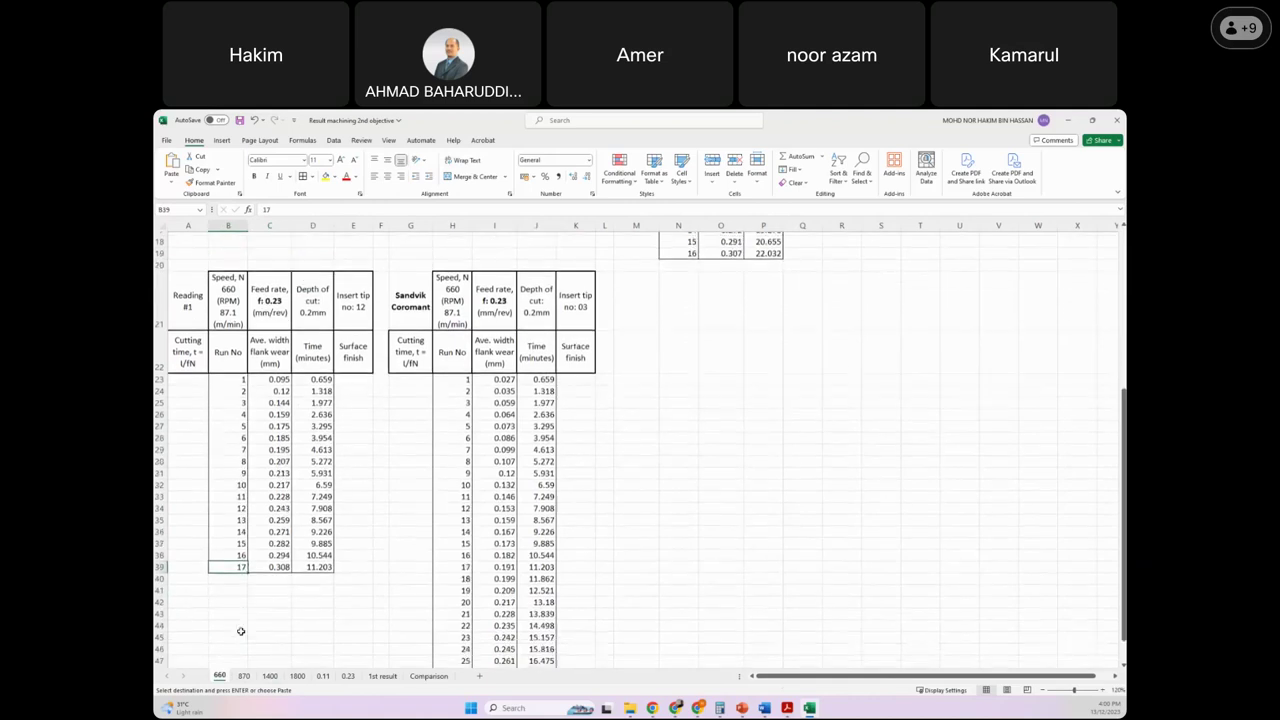
pyautogui.click(268, 297)
pyautogui.scroll(-1, 317, 392)
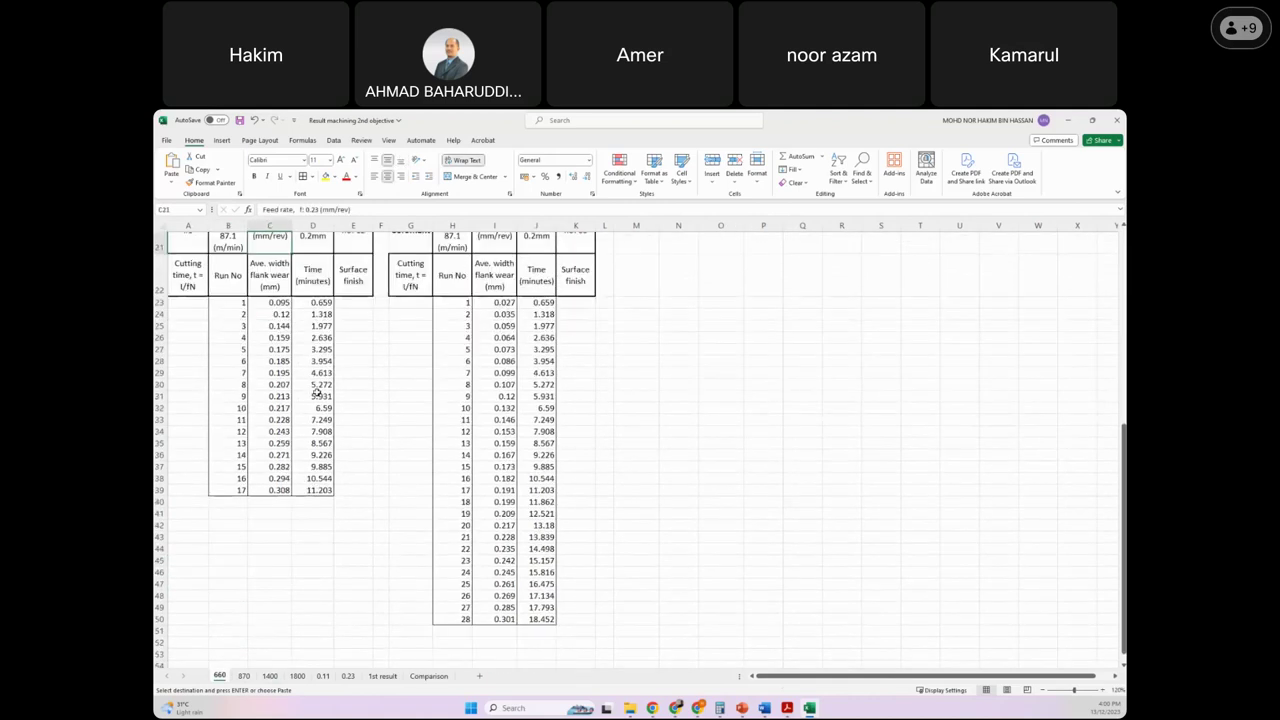
# Step: On the 870 sheet, check the last runs of the Reading #2 table at feed rate 0.11 and the Reading #1 table at 0.23
pyautogui.click(244, 677)
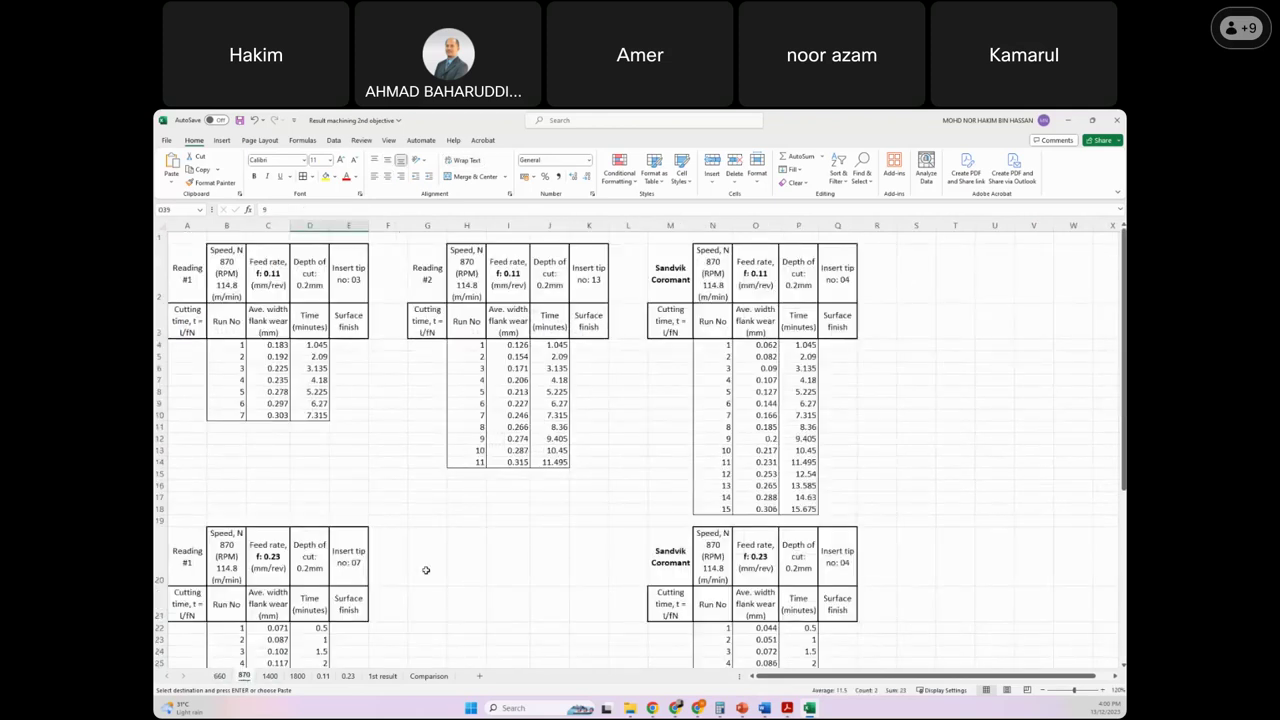
pyautogui.scroll(-1, 548, 545)
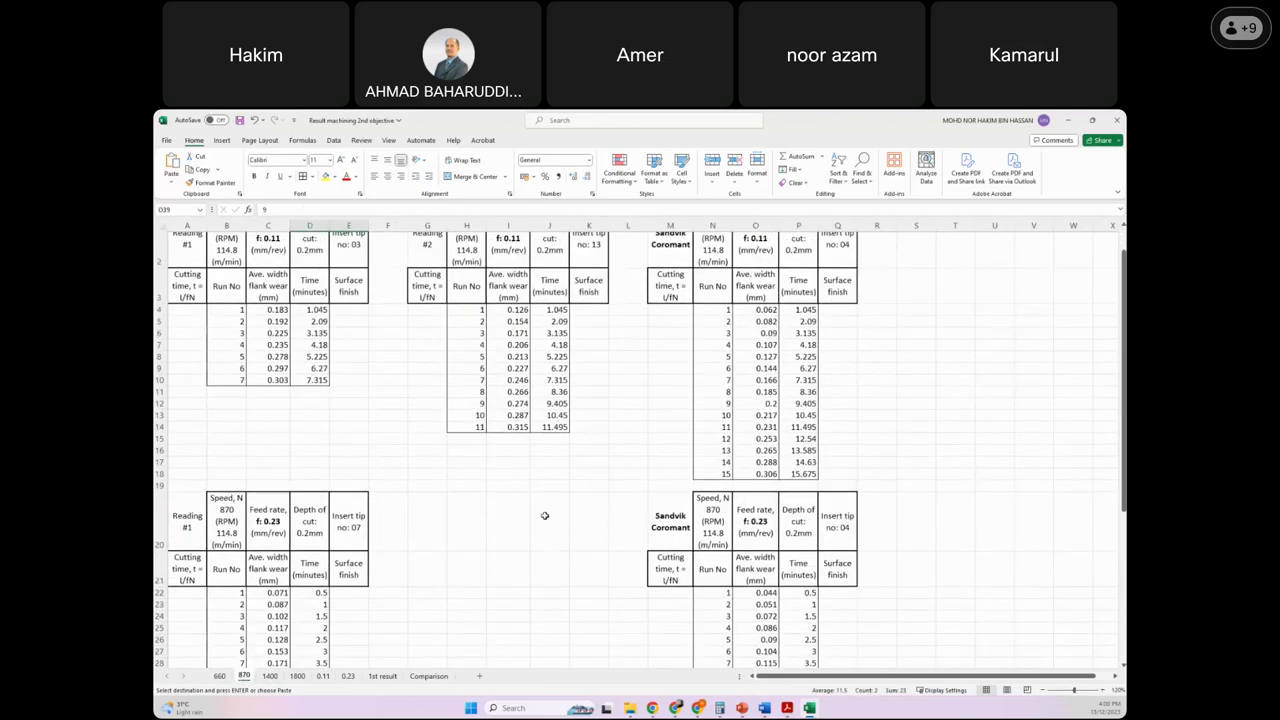
pyautogui.moveTo(477, 429); pyautogui.dragTo(521, 431)
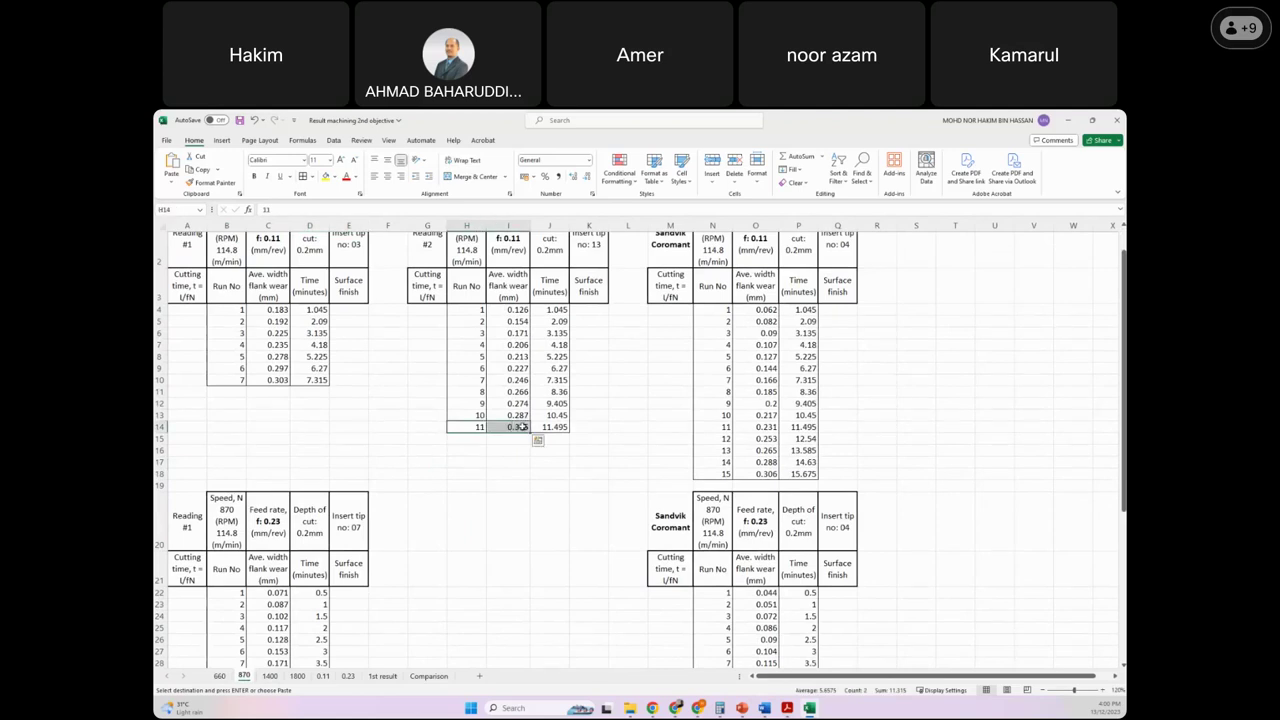
pyautogui.scroll(-2, 450, 450)
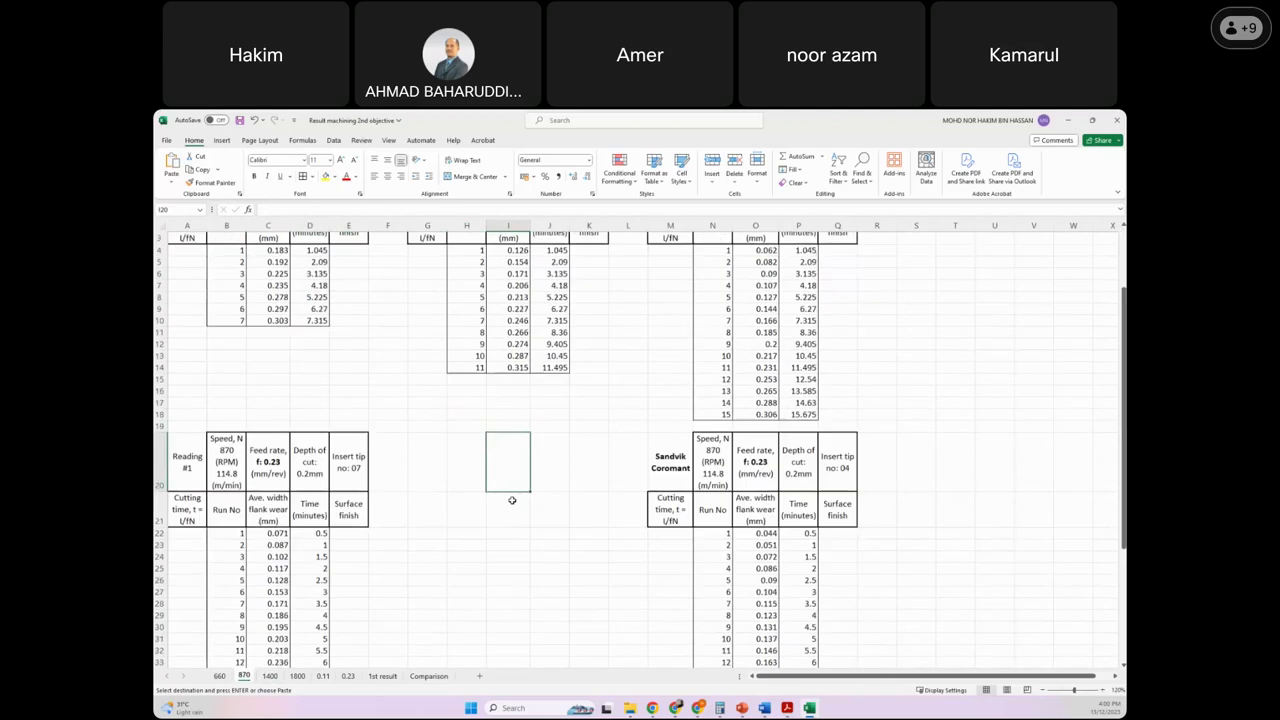
pyautogui.click(257, 451)
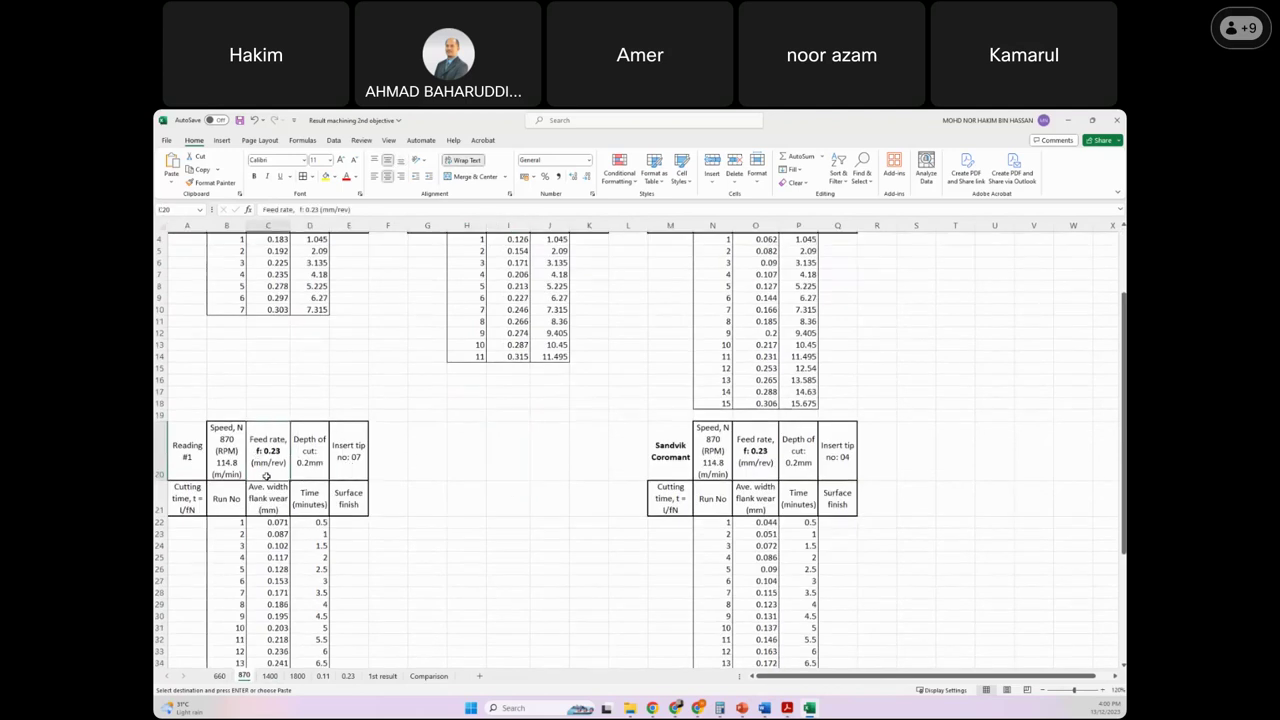
pyautogui.scroll(-4, 265, 480)
pyautogui.moveTo(236, 581); pyautogui.dragTo(264, 583)
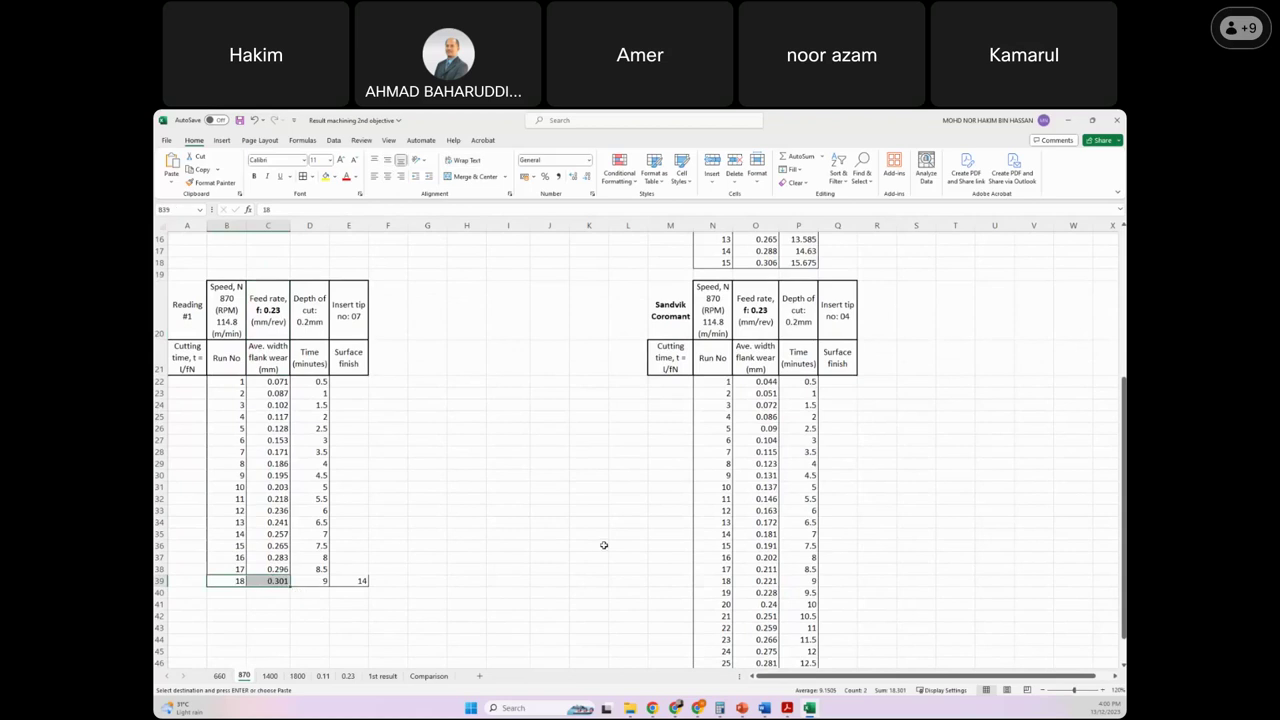
# Step: On the 1400 sheet, check the last run of the Reading #2 table at feed rate 0.23
pyautogui.click(270, 677)
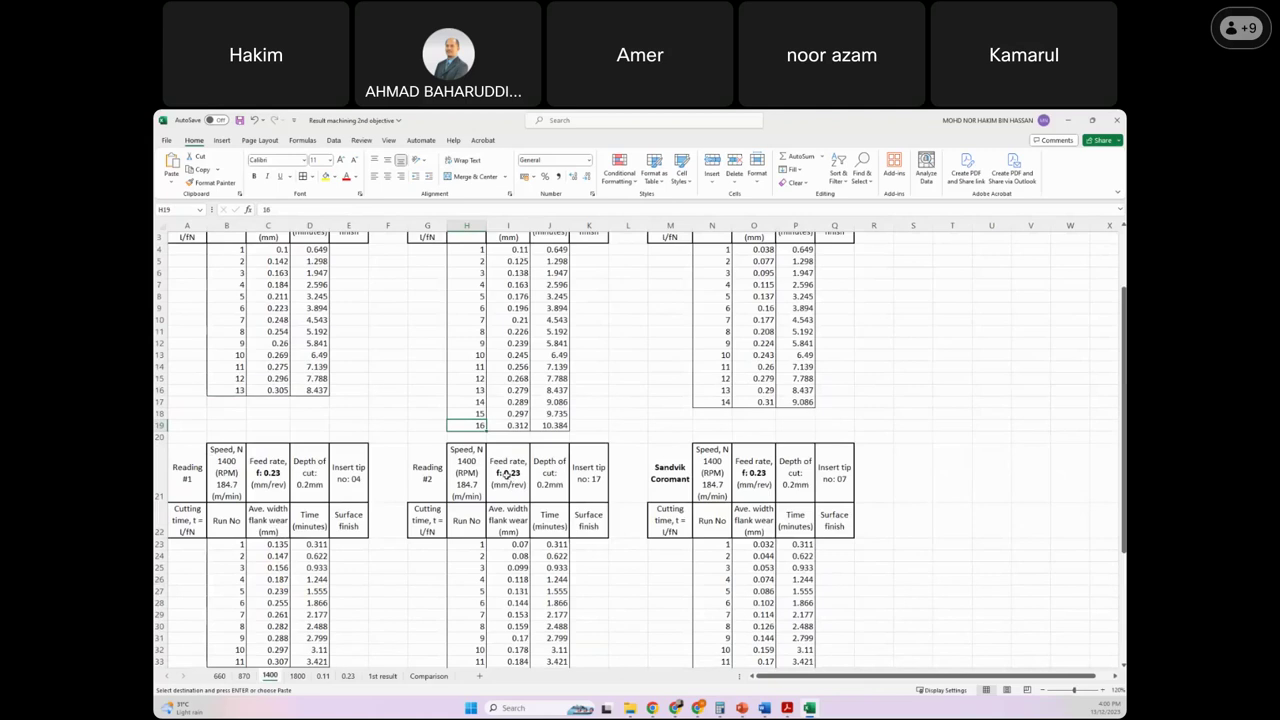
pyautogui.scroll(-6, 510, 480)
pyautogui.moveTo(481, 626); pyautogui.dragTo(503, 627)
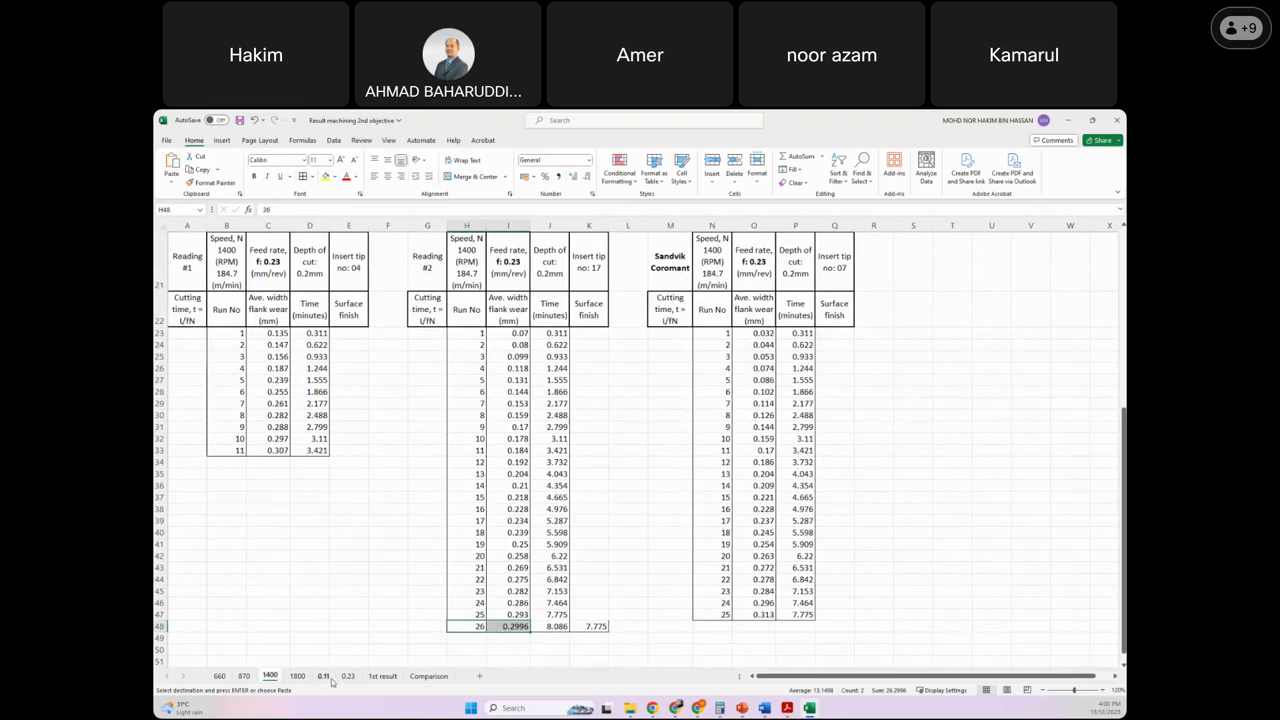
# Step: View the flank wear chart on the 1st result sheet and the machining time charts on the Comparison sheet
pyautogui.click(381, 676)
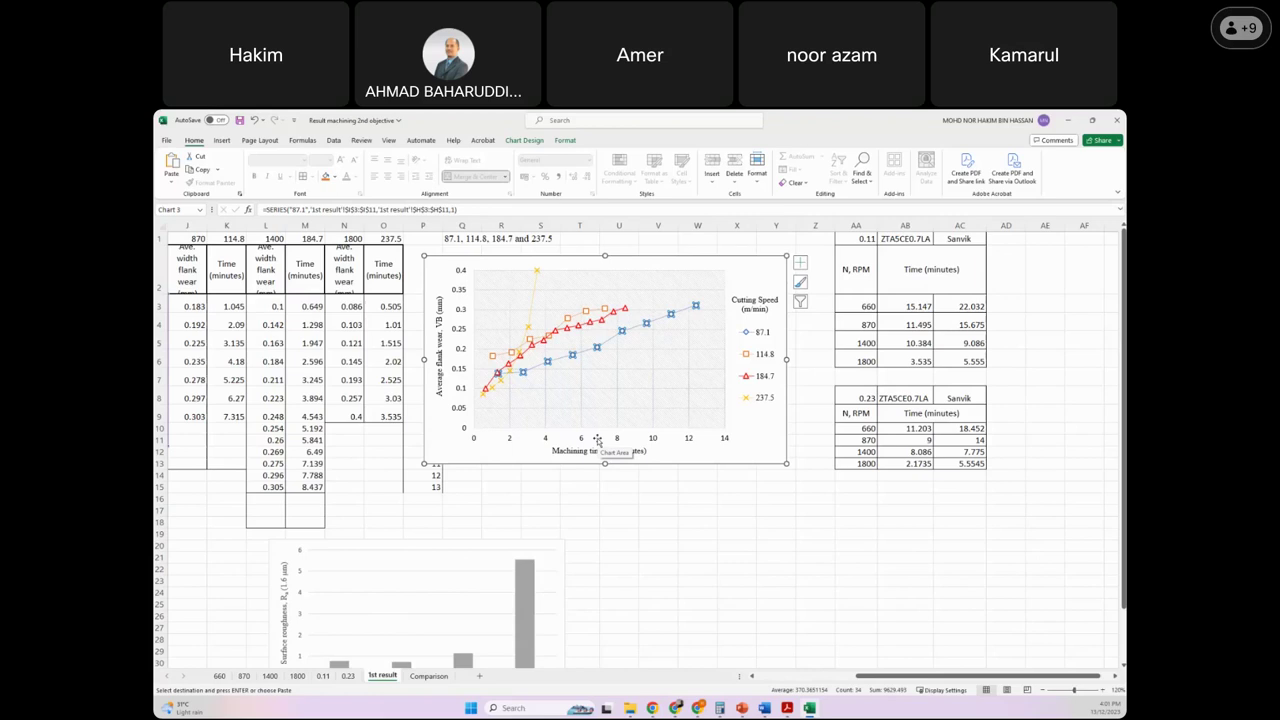
pyautogui.click(416, 676)
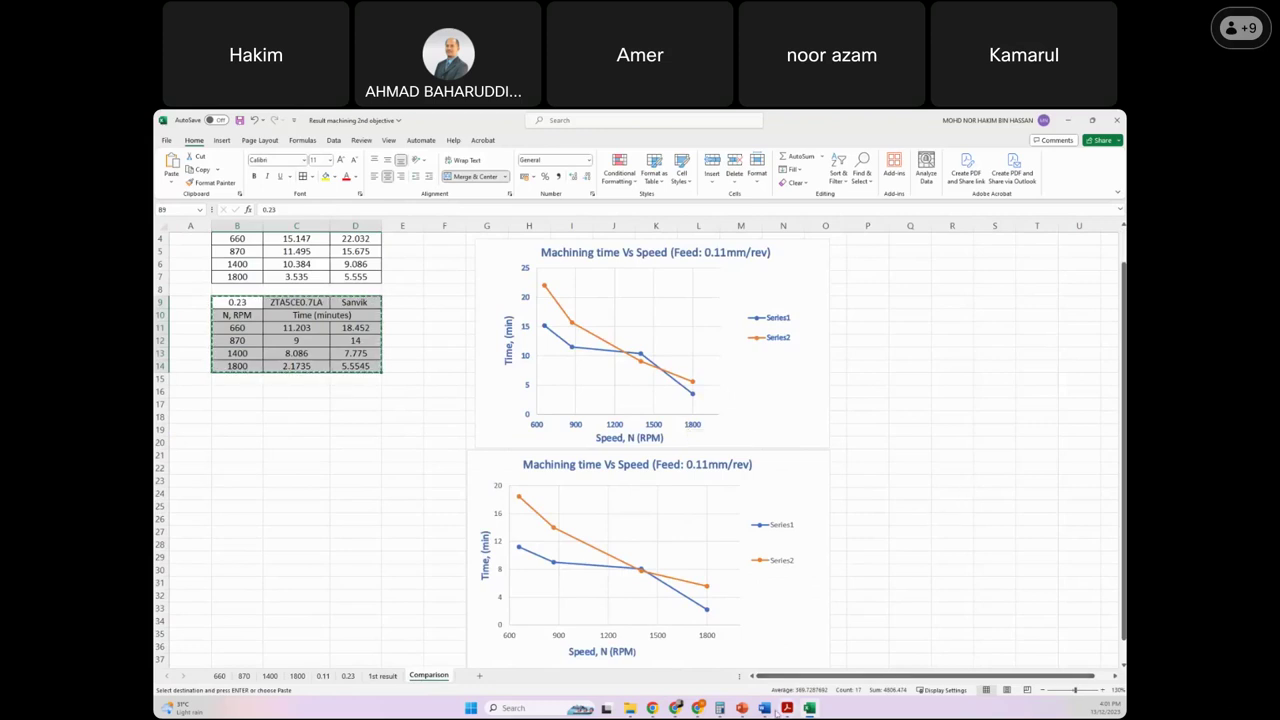
# Step: Switch to the running PowerPoint slide show, present the machining time versus speed slides for feeds 0.11 and 0.23 mm/rev, and end the show
pyautogui.moveTo(764, 709)
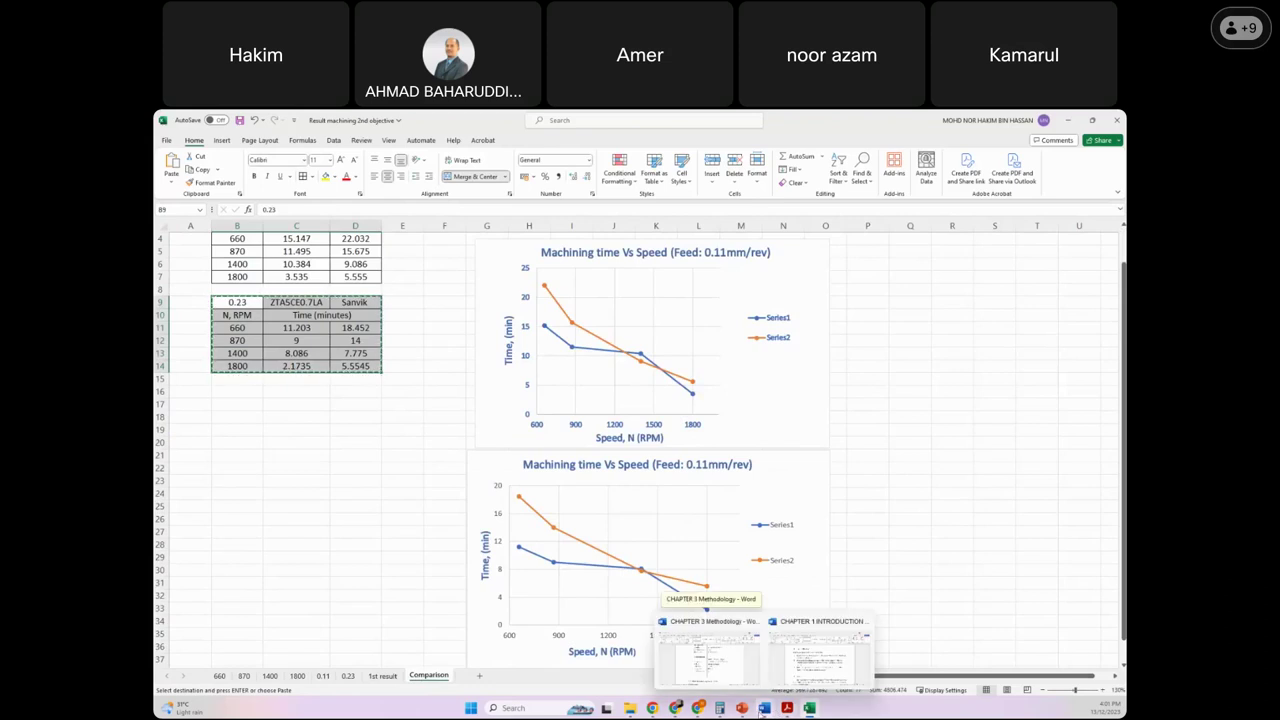
pyautogui.click(741, 708)
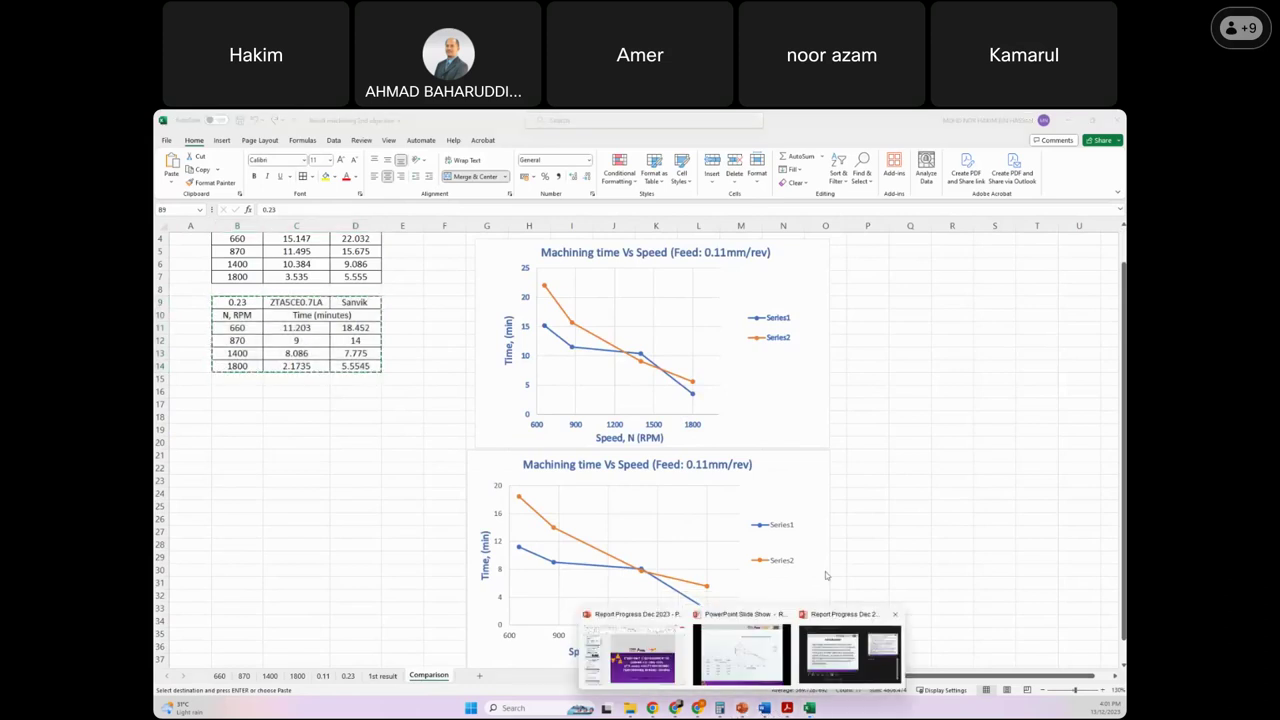
pyautogui.click(676, 672)
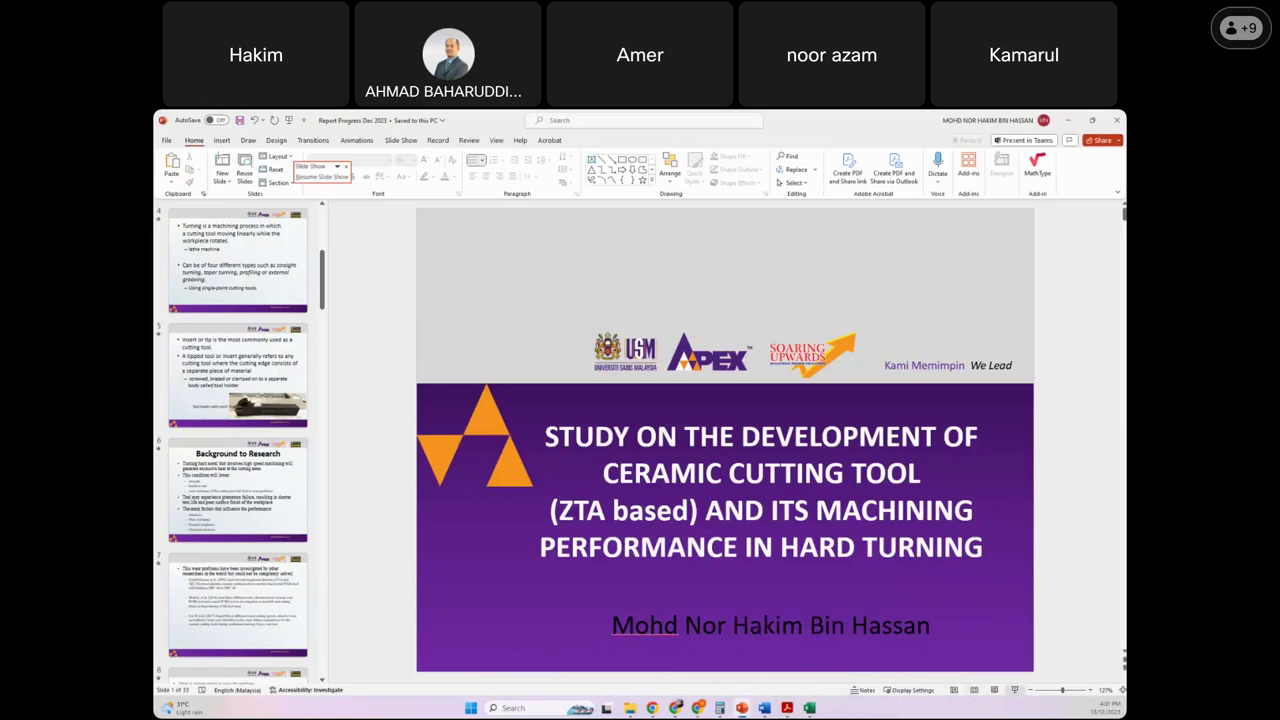
pyautogui.click(741, 708)
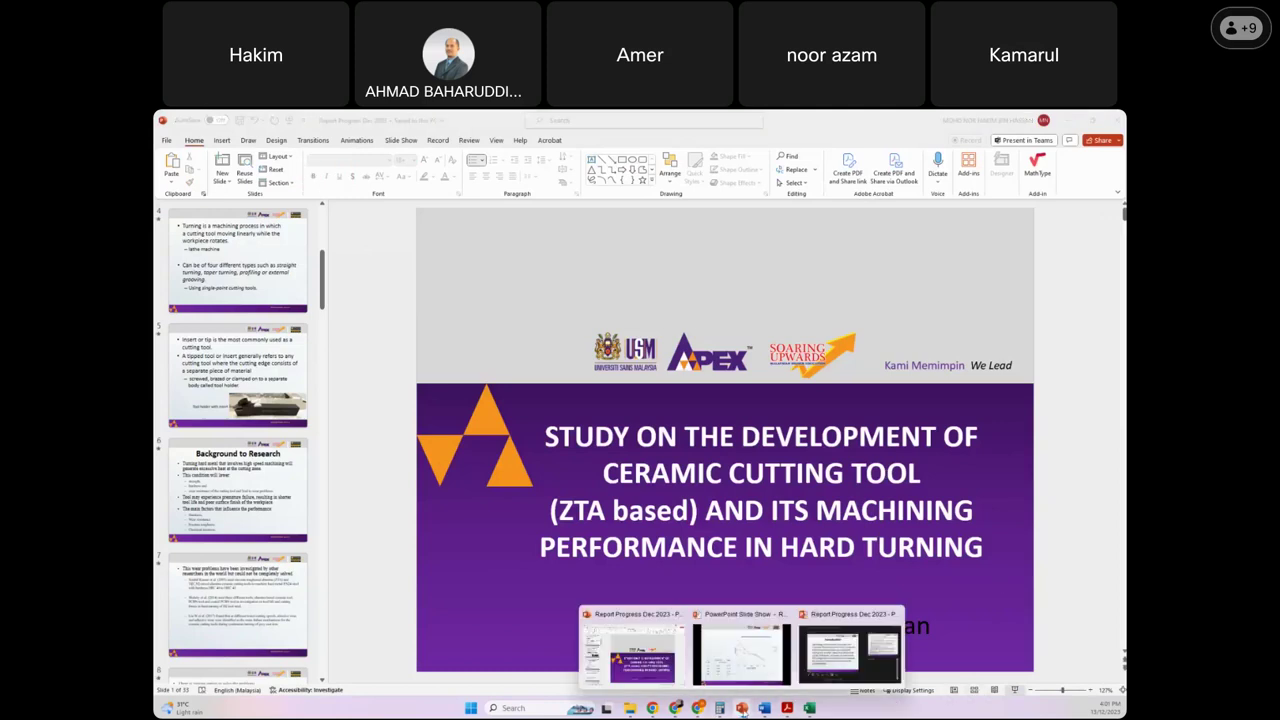
pyautogui.click(756, 641)
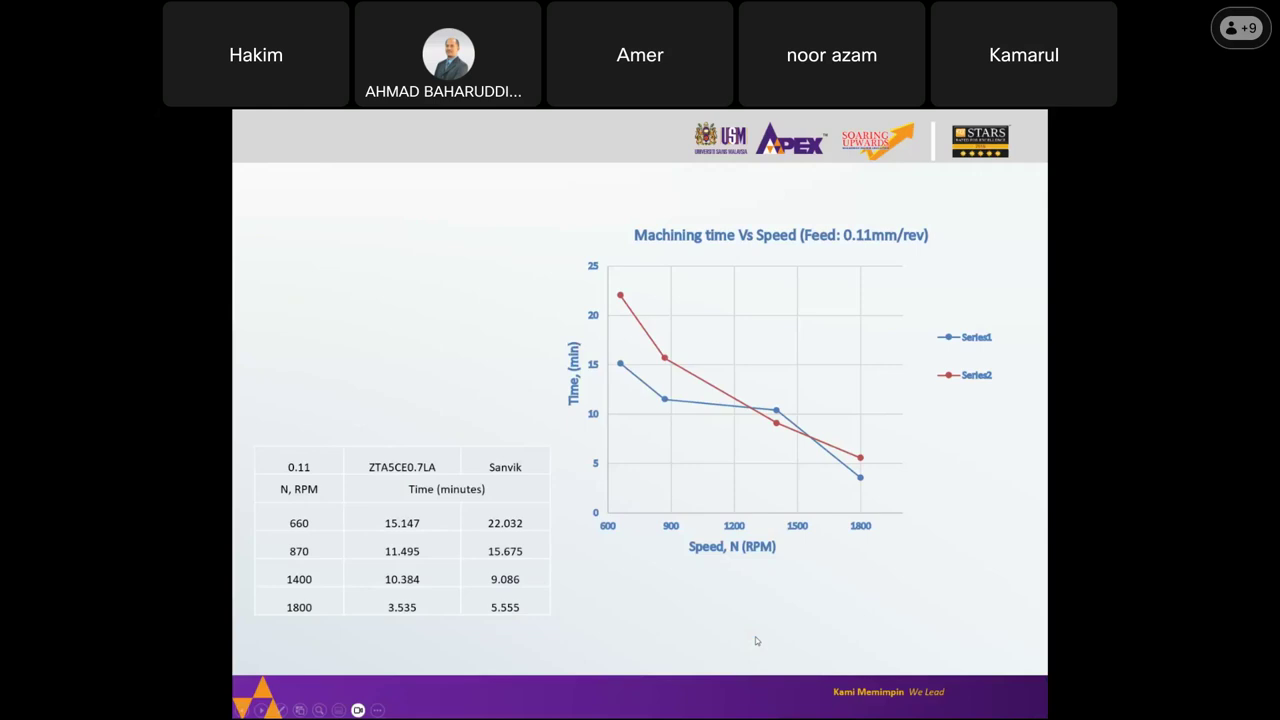
pyautogui.click(918, 628)
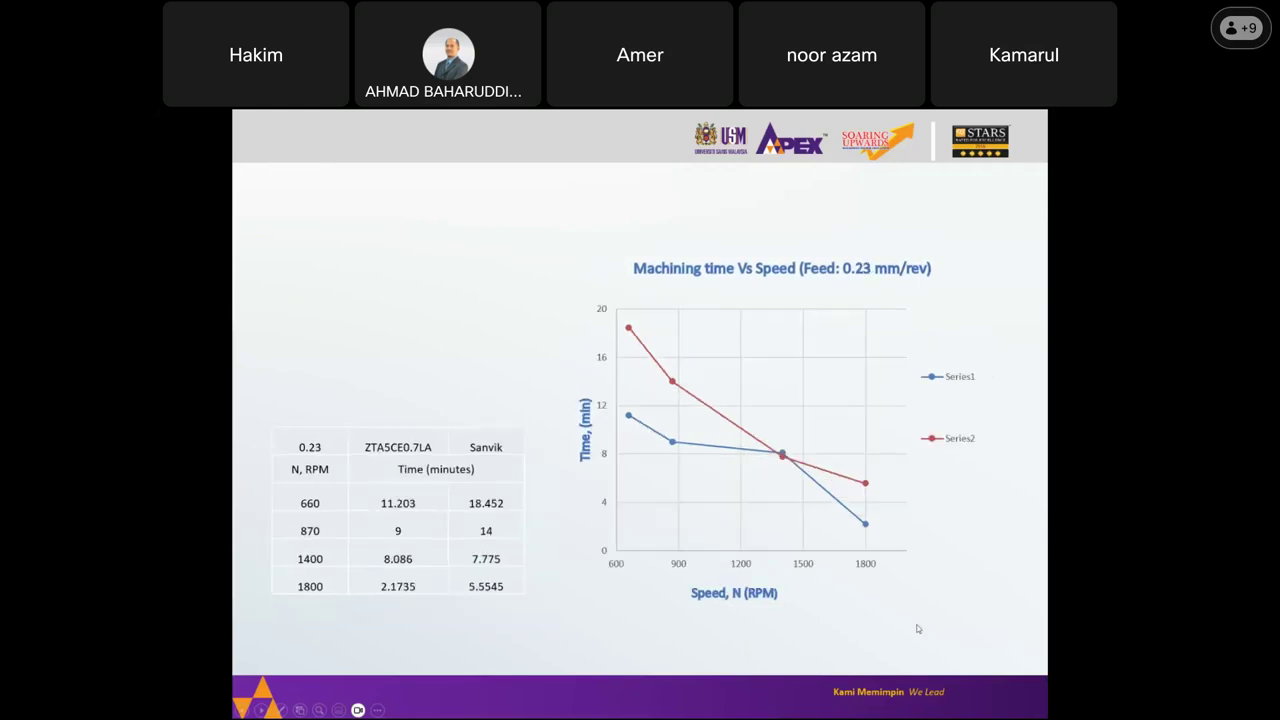
pyautogui.click(915, 624)
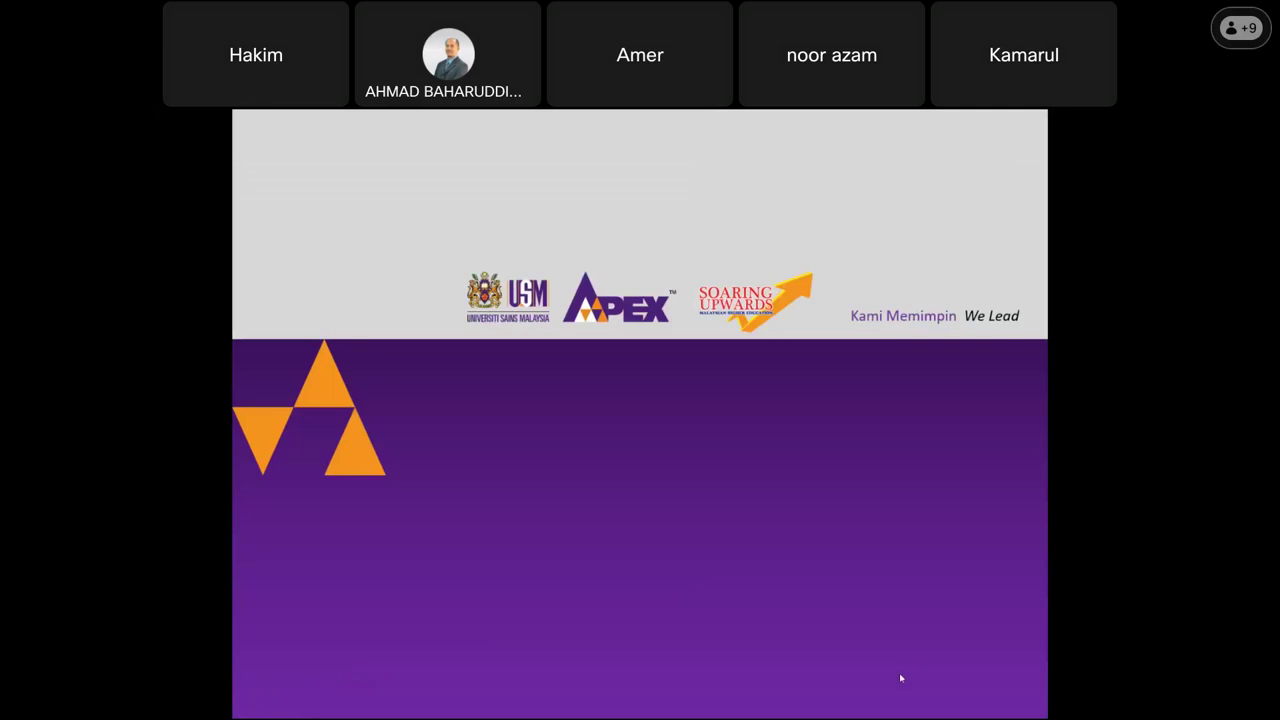
pyautogui.click(911, 657)
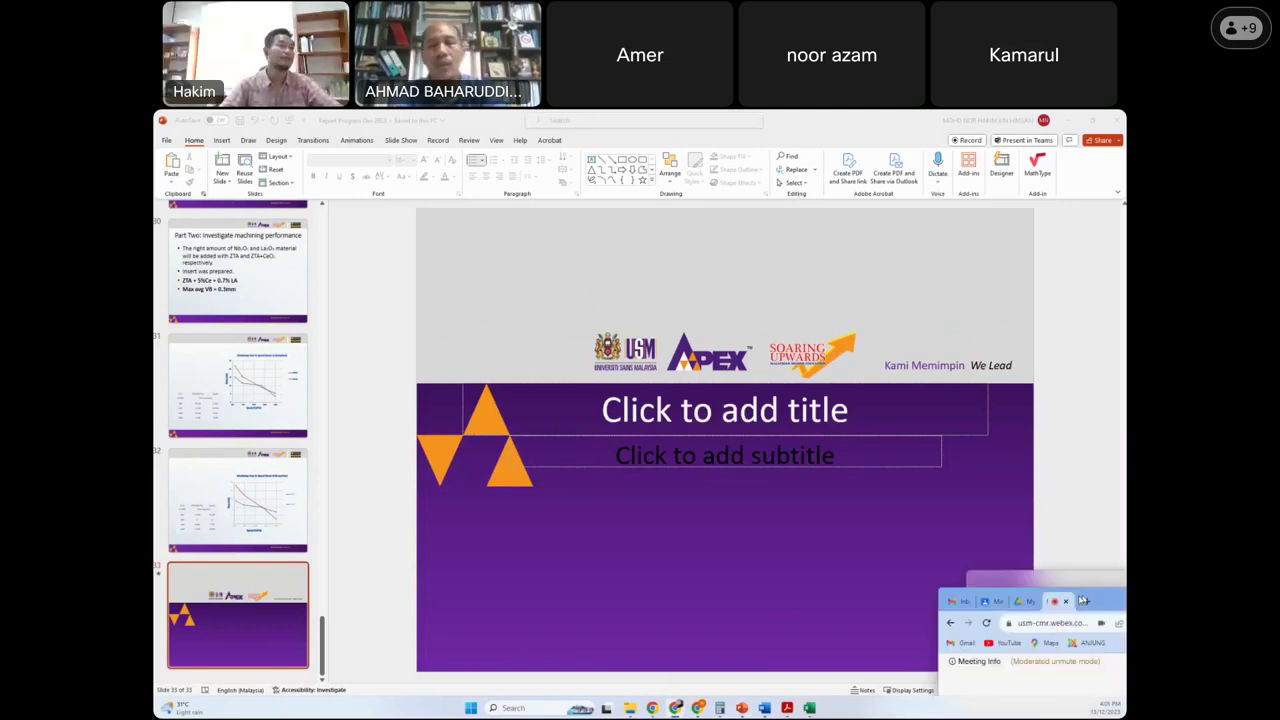
# Step: Bring up the Webex meeting window in Chrome at full size and stop sharing the screen
pyautogui.moveTo(1085, 590); pyautogui.dragTo(732, 268)
pyautogui.doubleClick(732, 268)
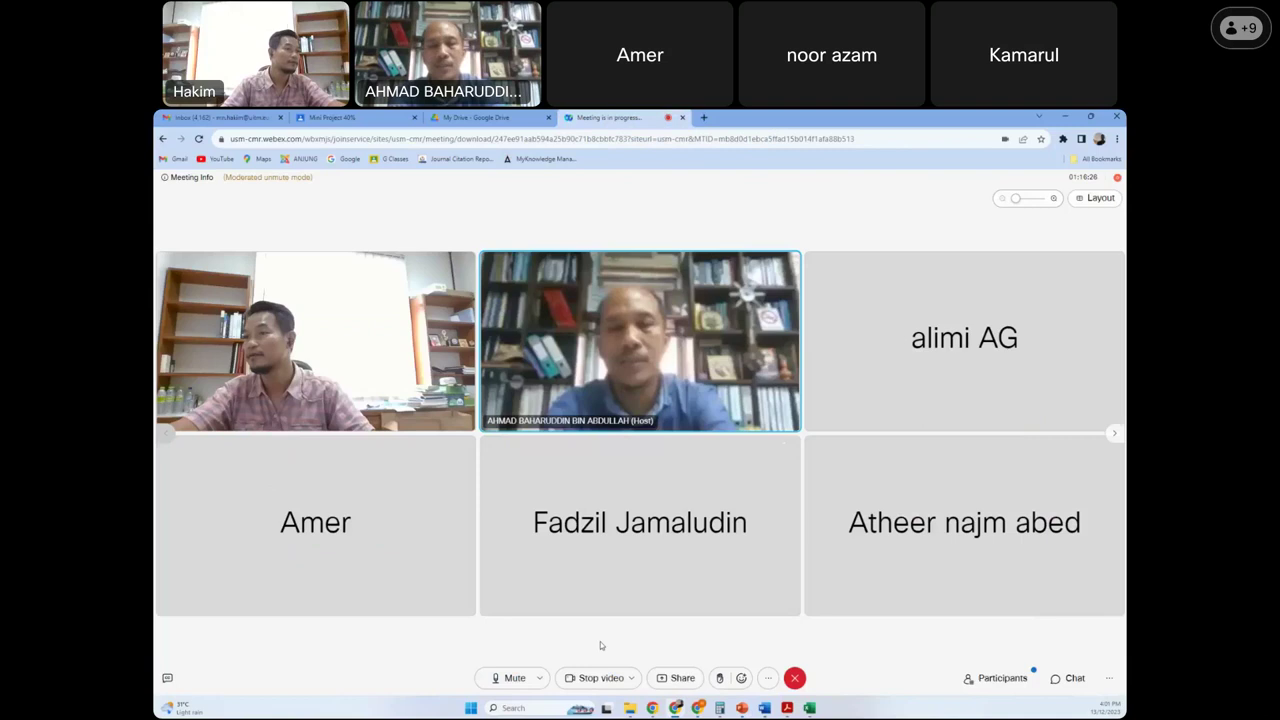
pyautogui.click(682, 678)
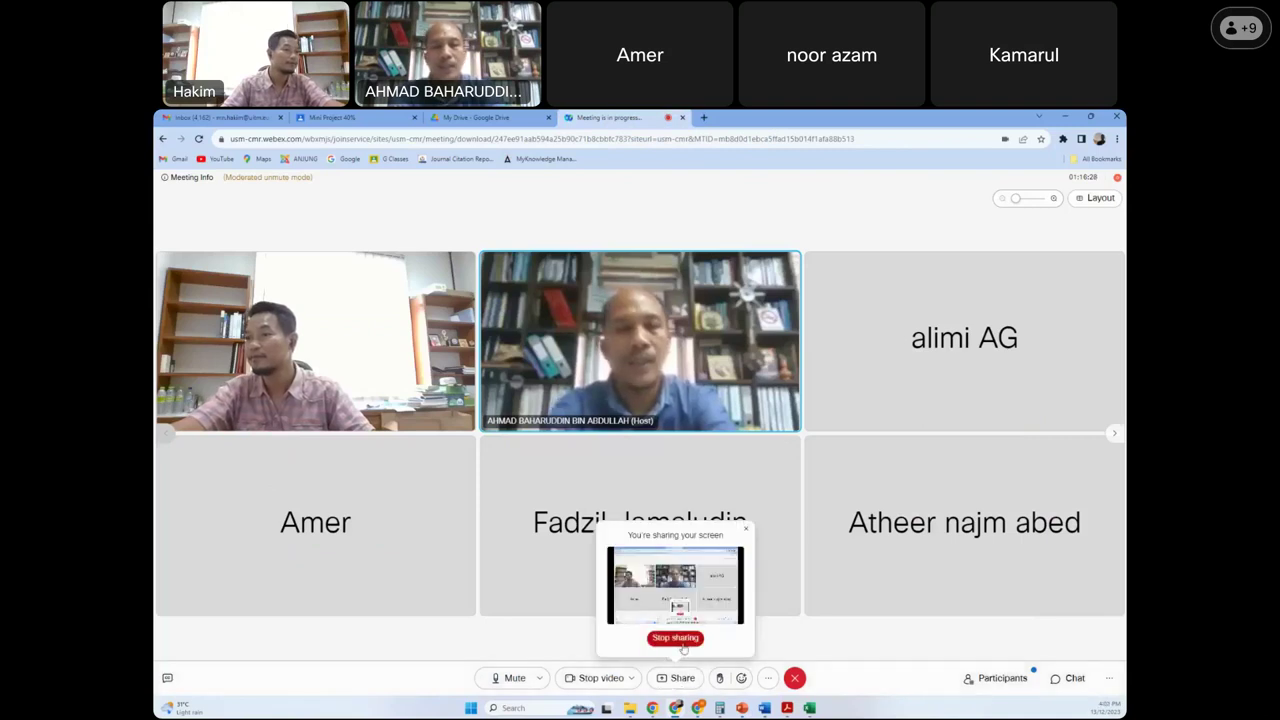
pyautogui.click(674, 637)
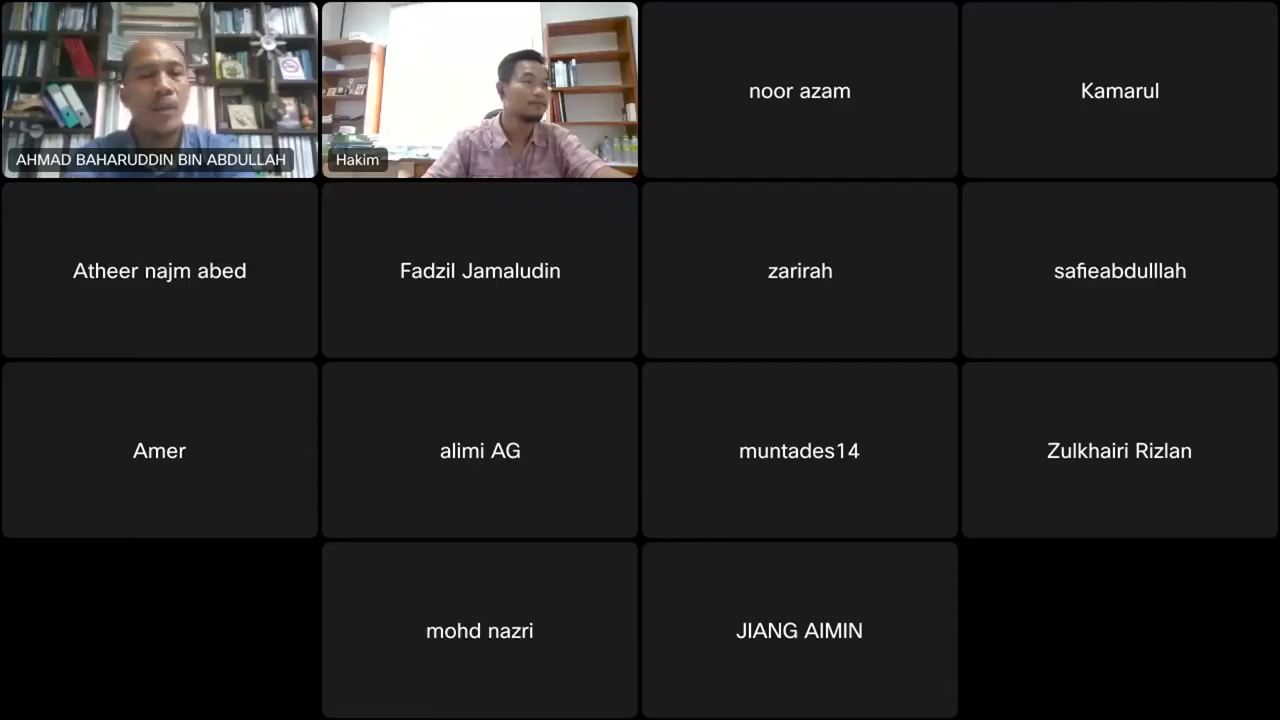